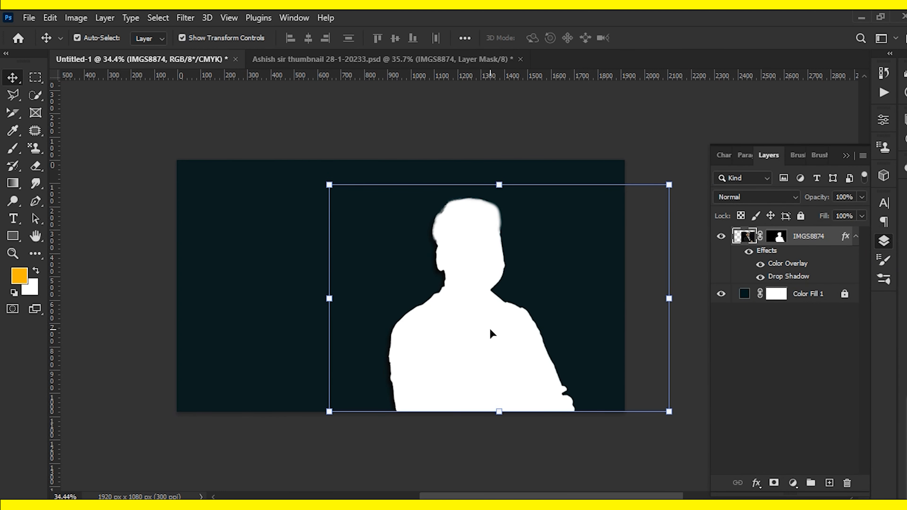
Step: Flip the white silhouette layer horizontally and apply the transform
{"action": "key", "text": "ctrl+t"}
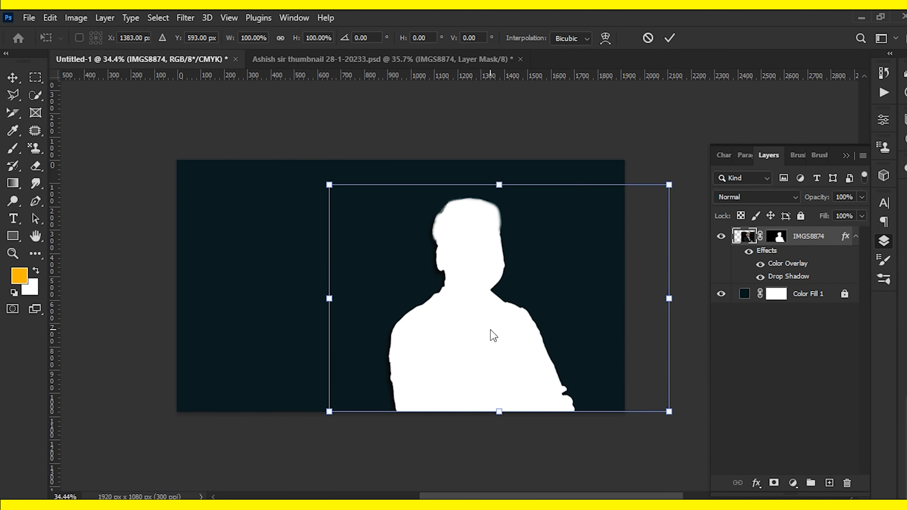
{"action": "right_click", "coordinate": [490, 334]}
{"action": "left_click", "coordinate": [553, 280]}
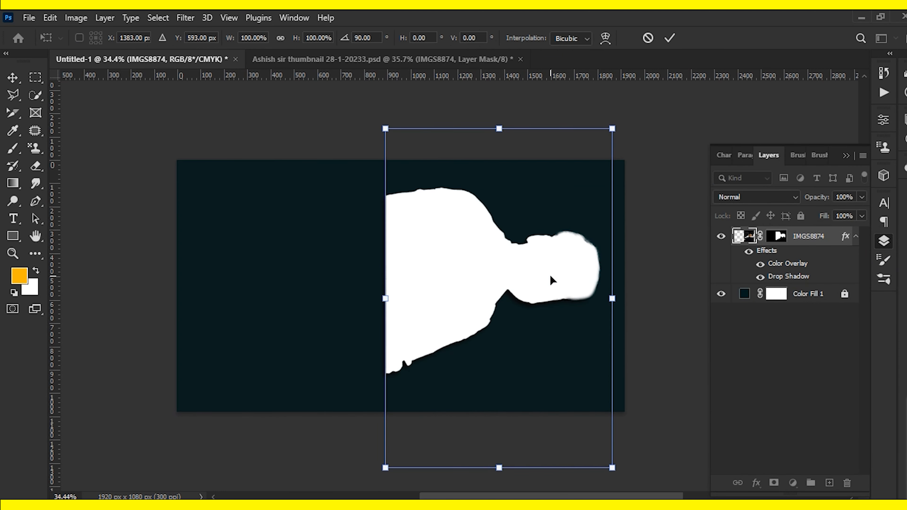
{"action": "key", "text": "ctrl+z"}
{"action": "right_click", "coordinate": [495, 319]}
{"action": "left_click", "coordinate": [546, 290]}
{"action": "left_click", "coordinate": [670, 39]}
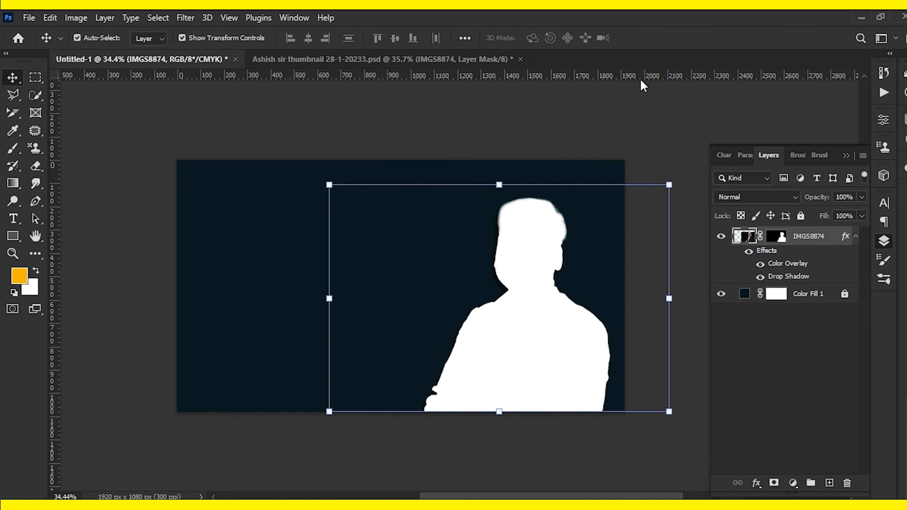
Step: Move and slightly resize the silhouette so it sits against the lower-right corner of the canvas
{"action": "scroll", "coordinate": [467, 292], "scroll_direction": "down", "scroll_amount": 4}
{"action": "left_click", "coordinate": [512, 403]}
{"action": "scroll", "coordinate": [511, 400], "scroll_direction": "up", "scroll_amount": 3}
{"action": "left_click", "coordinate": [520, 315]}
{"action": "left_click_drag", "start_coordinate": [521, 316], "coordinate": [535, 316]}
{"action": "left_click", "coordinate": [651, 159]}
{"action": "mouse_move", "coordinate": [649, 159]}
{"action": "left_mouse_down"}
{"action": "mouse_move", "coordinate": [629, 176]}
{"action": "mouse_move", "coordinate": [641, 168]}
{"action": "left_mouse_up"}
{"action": "left_click_drag", "start_coordinate": [552, 265], "coordinate": [567, 275]}
{"action": "key", "text": "Return"}
{"action": "key", "text": "ctrl+0"}
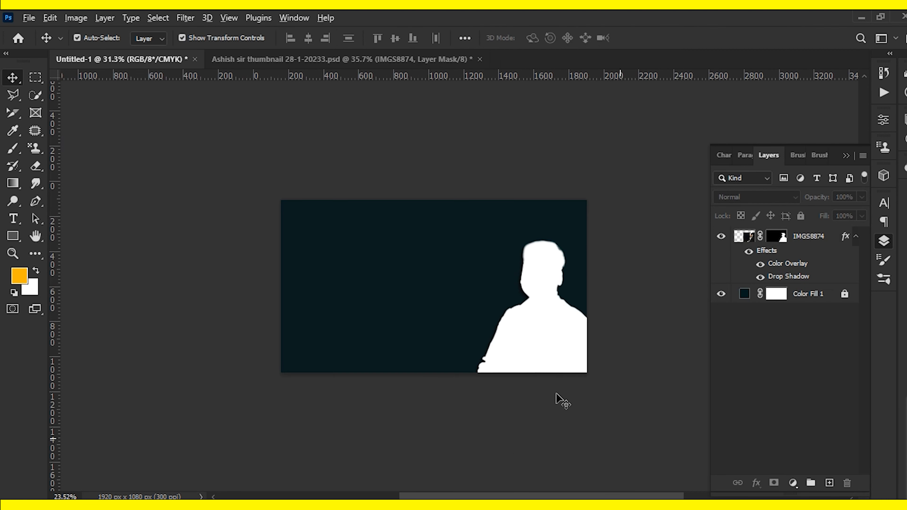
Step: Add a text layer left of the silhouette reading "म. प्र. पटवारी", copied from the first line in Google Translate
{"action": "scroll", "coordinate": [370, 249], "scroll_direction": "down", "scroll_amount": 1}
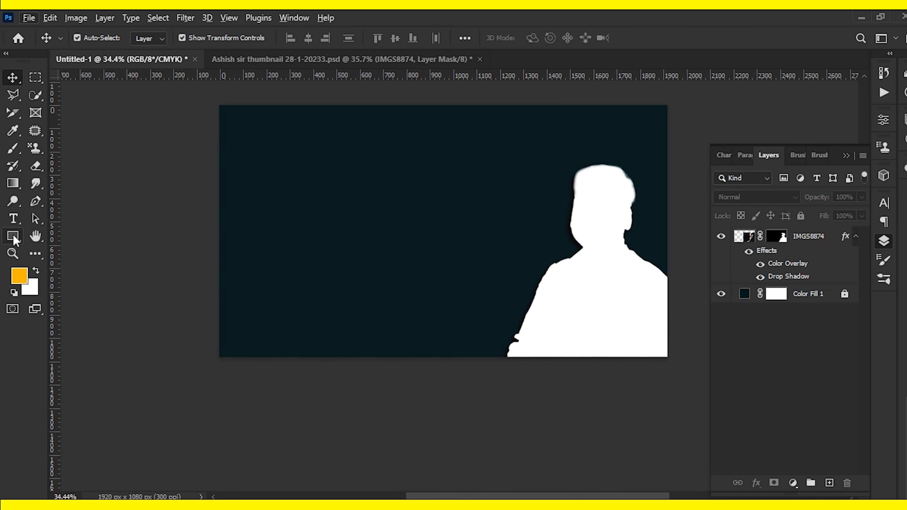
{"action": "scroll", "coordinate": [329, 240], "scroll_direction": "up", "scroll_amount": 2}
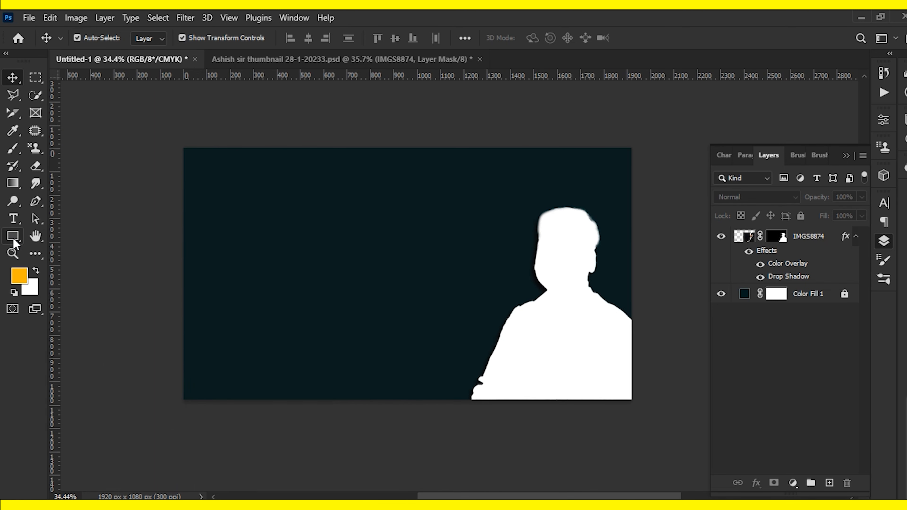
{"action": "left_click", "coordinate": [13, 236]}
{"action": "left_click", "coordinate": [13, 218]}
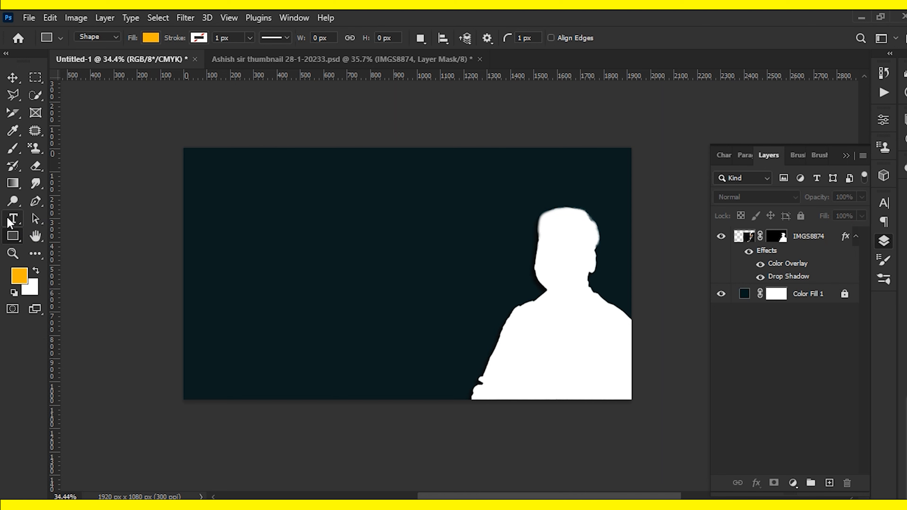
{"action": "left_click", "coordinate": [276, 231]}
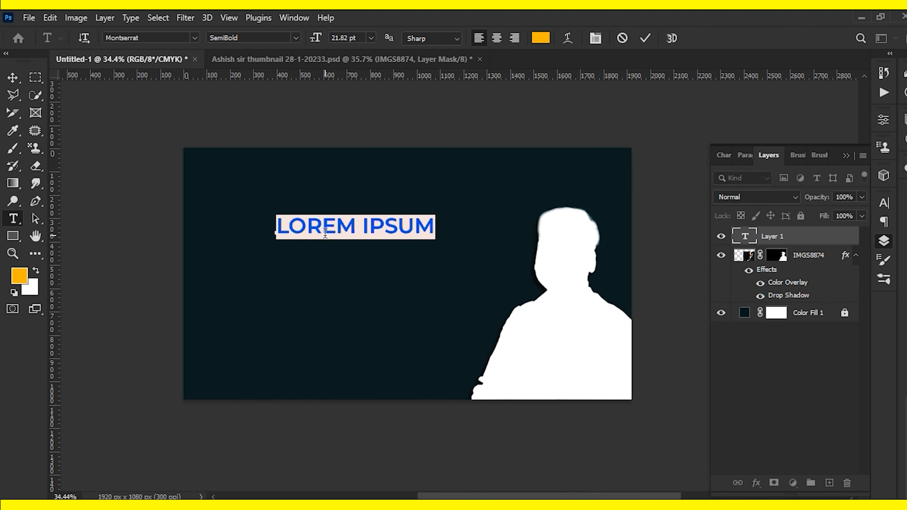
{"action": "key", "text": "alt+Tab"}
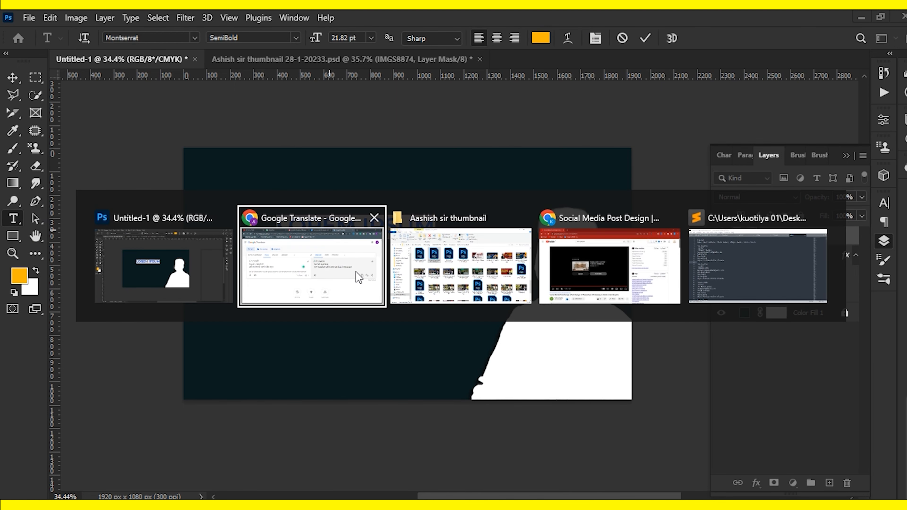
{"action": "left_click_drag", "start_coordinate": [48, 235], "coordinate": [42, 234]}
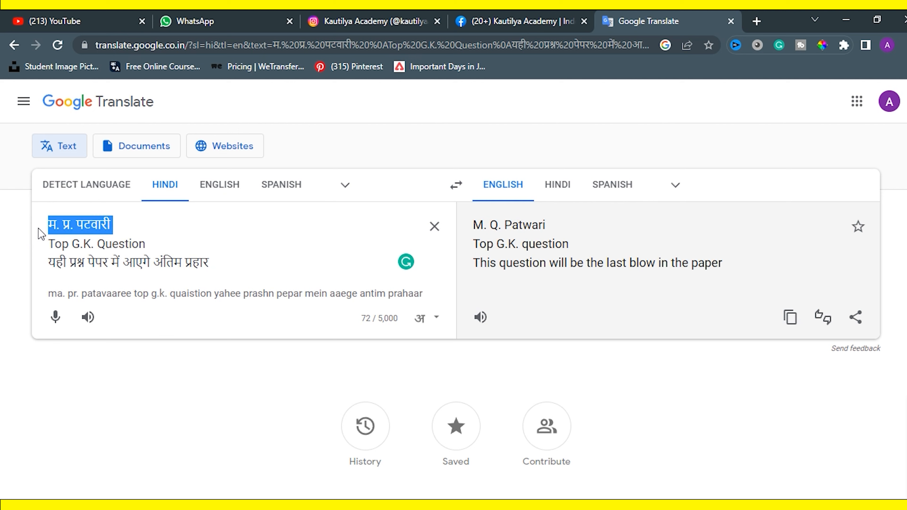
{"action": "key", "text": "ctrl+c"}
{"action": "key", "text": "alt+Tab"}
{"action": "key", "text": "ctrl+v"}
Step: Set the font of the Hindi text to DB Hindi 6 Bold
{"action": "key", "text": "ctrl+a"}
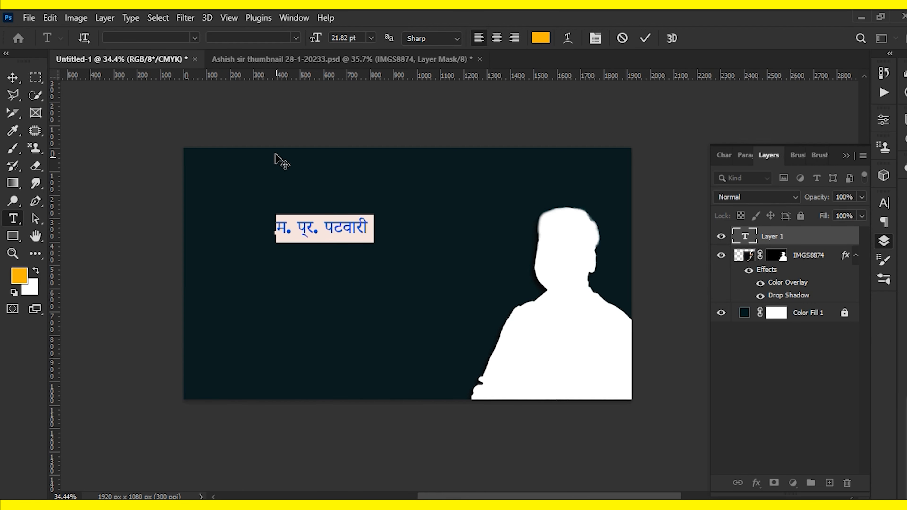
{"action": "type", "text": "db"}
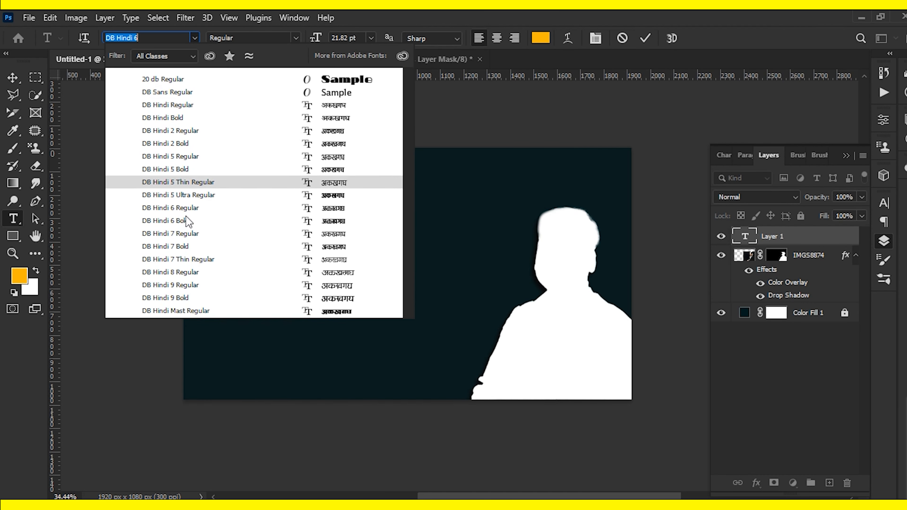
{"action": "left_click", "coordinate": [187, 221]}
Step: Switch the Hindi text's paragraph layout to World-Ready Layout and commit the text
{"action": "left_click", "coordinate": [884, 203]}
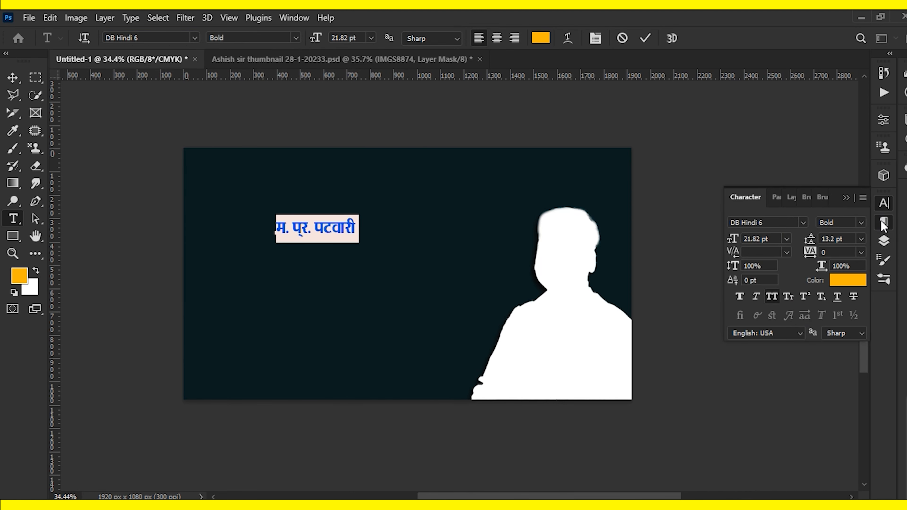
{"action": "left_click", "coordinate": [884, 222]}
{"action": "left_click", "coordinate": [863, 198]}
{"action": "left_click", "coordinate": [843, 277]}
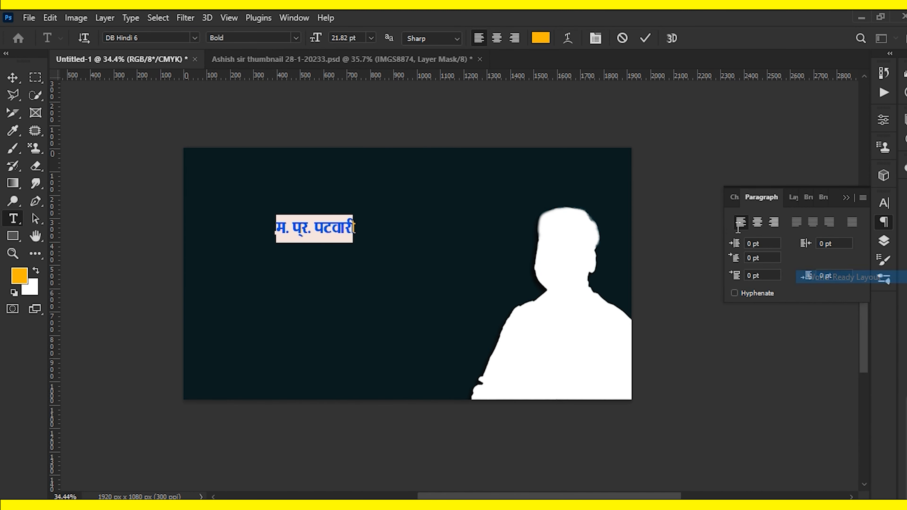
{"action": "left_click", "coordinate": [646, 38]}
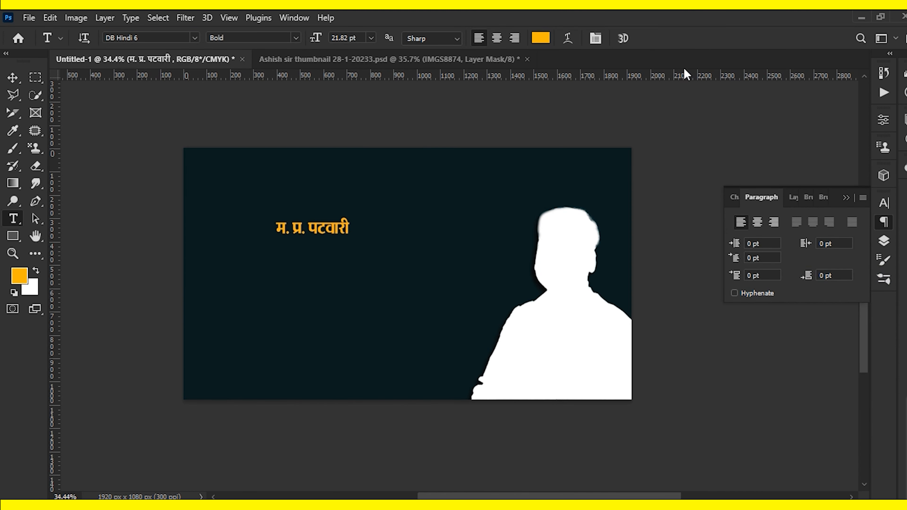
Step: Enlarge the Hindi heading to about 175% and place it near the canvas's left edge, above the middle
{"action": "left_click", "coordinate": [13, 79]}
{"action": "left_click", "coordinate": [106, 213]}
{"action": "left_click", "coordinate": [309, 229]}
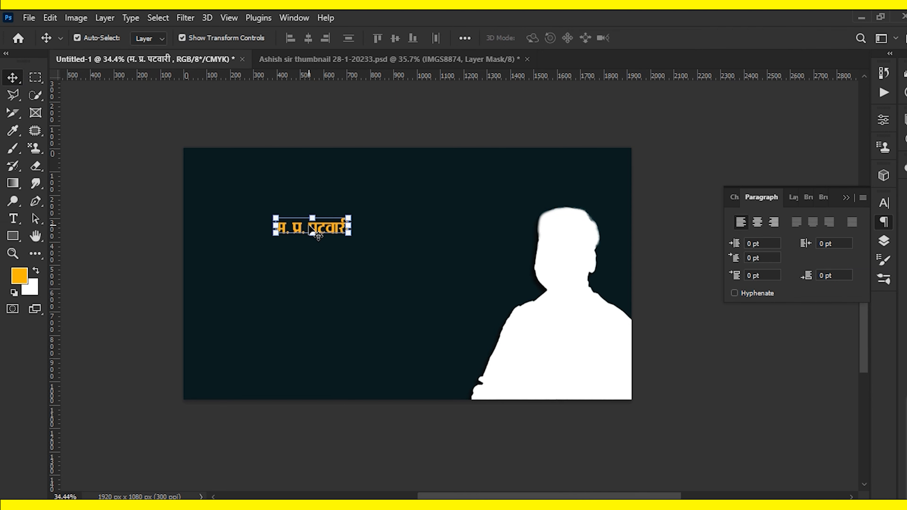
{"action": "left_click_drag", "start_coordinate": [348, 232], "coordinate": [321, 239]}
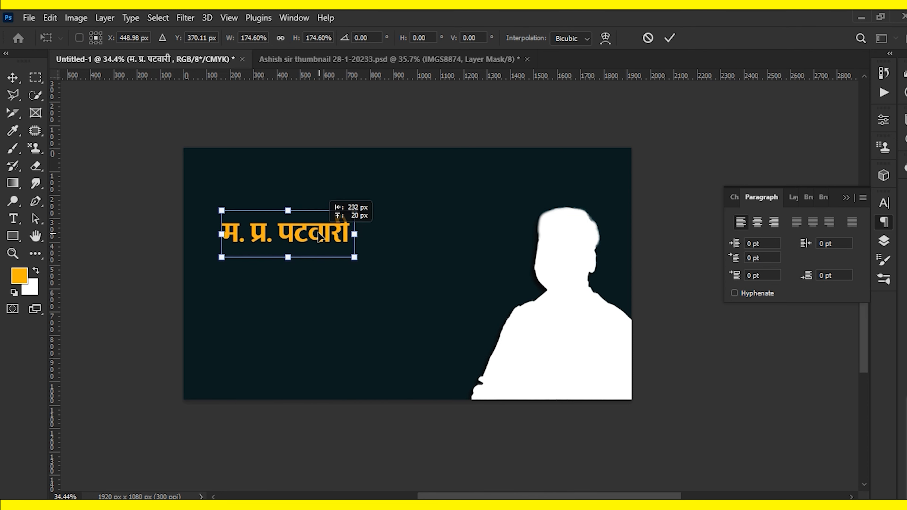
{"action": "key", "text": "Return"}
{"action": "left_click", "coordinate": [172, 262]}
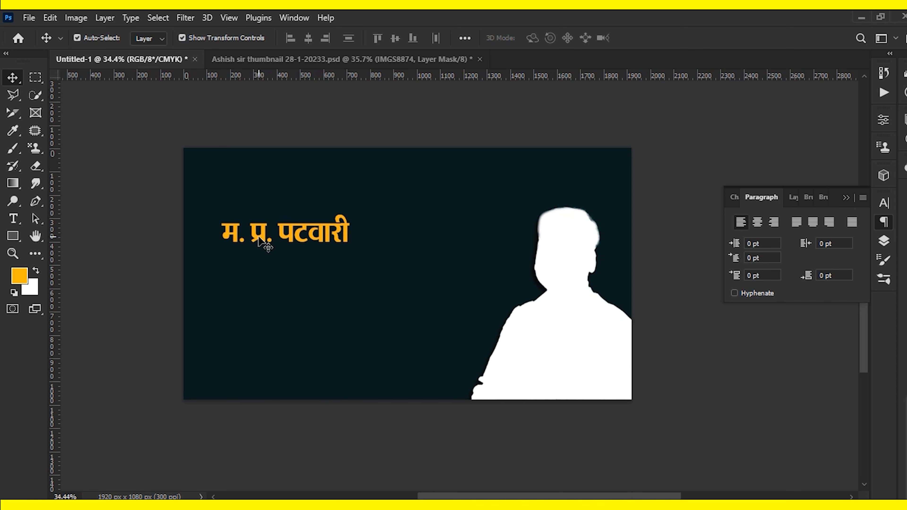
{"action": "left_click_drag", "start_coordinate": [259, 237], "coordinate": [255, 239]}
{"action": "left_click", "coordinate": [137, 265]}
{"action": "scroll", "coordinate": [299, 209], "scroll_direction": "up", "scroll_amount": 2}
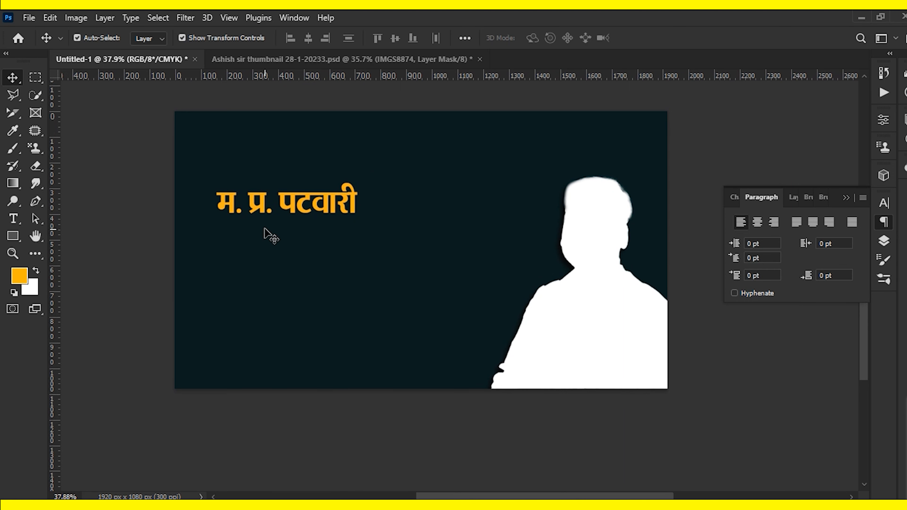
Step: Duplicate the Hindi heading below itself and replace the copy's text with "Top G.K. Question" from Google Translate
{"action": "left_click_drag", "start_coordinate": [264, 228], "coordinate": [259, 282]}
{"action": "double_click", "coordinate": [255, 243]}
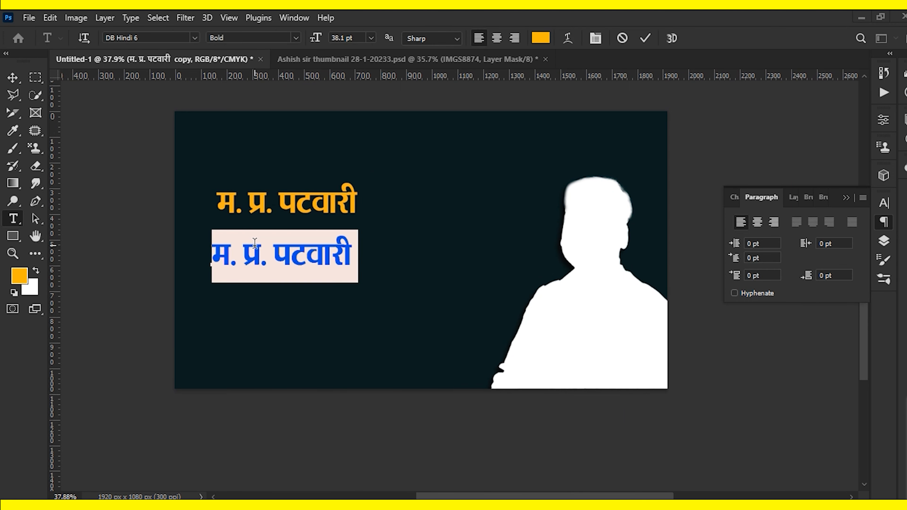
{"action": "key", "text": "alt+Tab"}
{"action": "left_click_drag", "start_coordinate": [57, 253], "coordinate": [47, 245]}
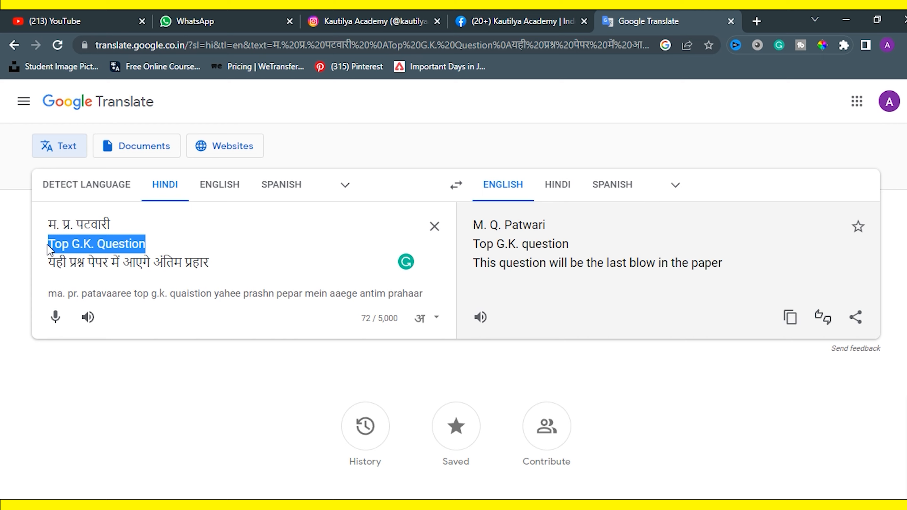
{"action": "key", "text": "ctrl+c"}
{"action": "key", "text": "alt+Tab"}
{"action": "key", "text": "ctrl+v"}
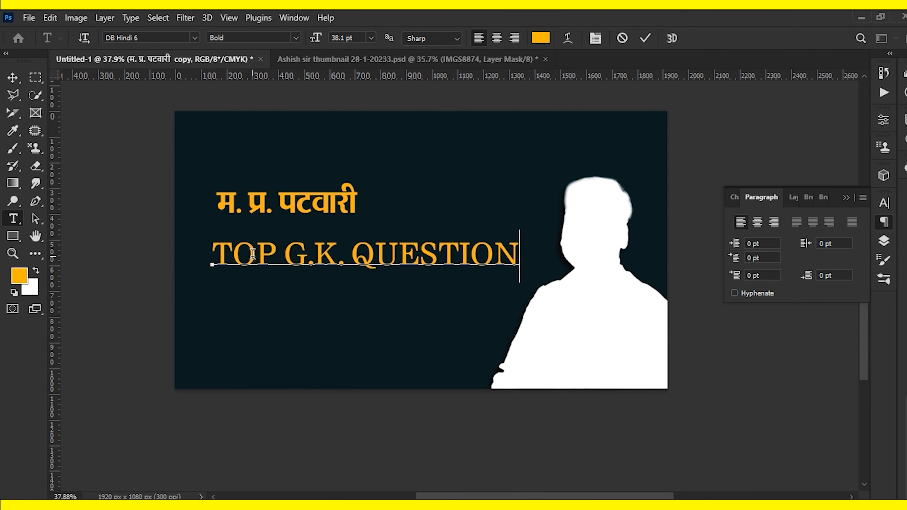
Step: Change the font of the TOP G.K. QUESTION text to Humnst777 Blk BT Black and commit it
{"action": "left_click_drag", "start_coordinate": [282, 254], "coordinate": [297, 251]}
{"action": "key", "text": "ctrl+a"}
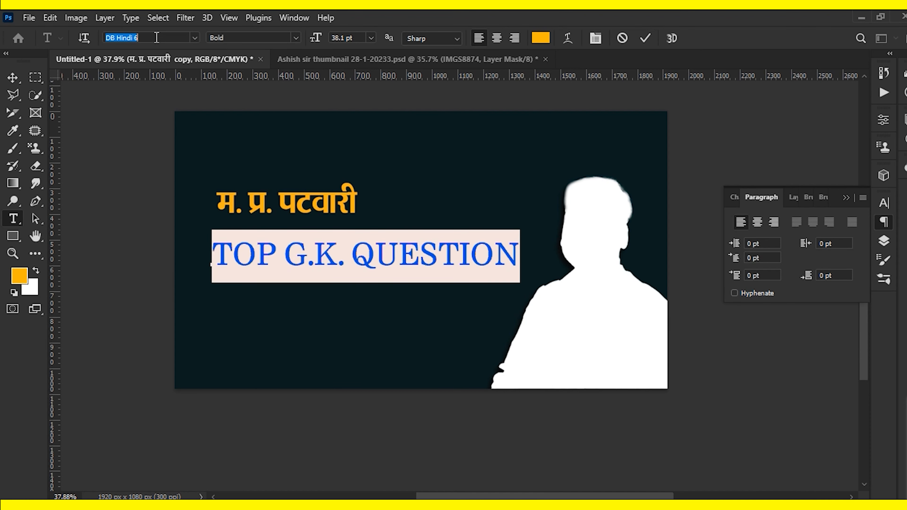
{"action": "type", "text": "hu"}
{"action": "left_click", "coordinate": [315, 181]}
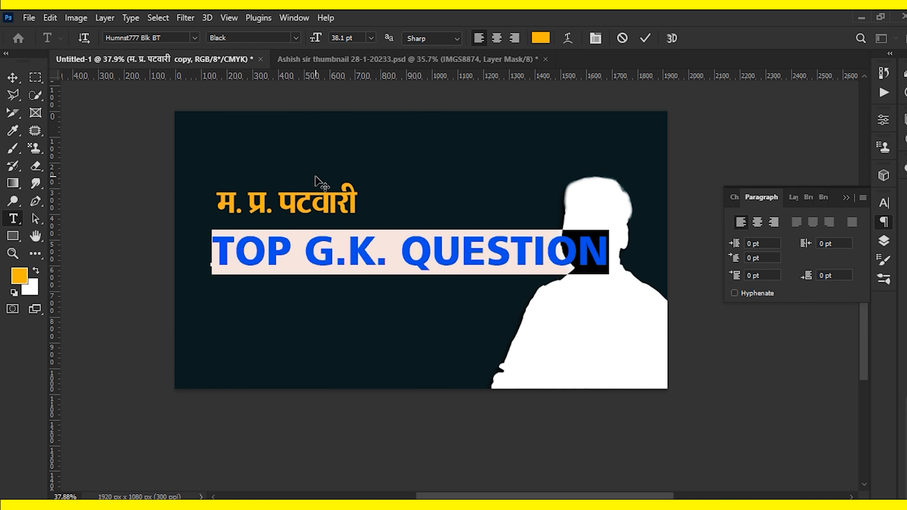
{"action": "left_click", "coordinate": [646, 38]}
{"action": "key", "text": "v"}
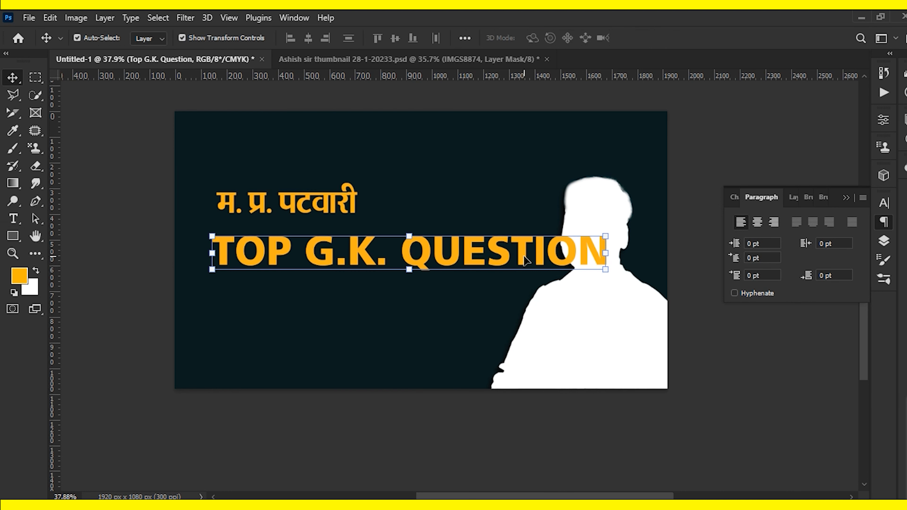
Step: Scale the TOP G.K. QUESTION text down to about 26 pt so it clears the silhouette
{"action": "key", "text": "ctrl+t"}
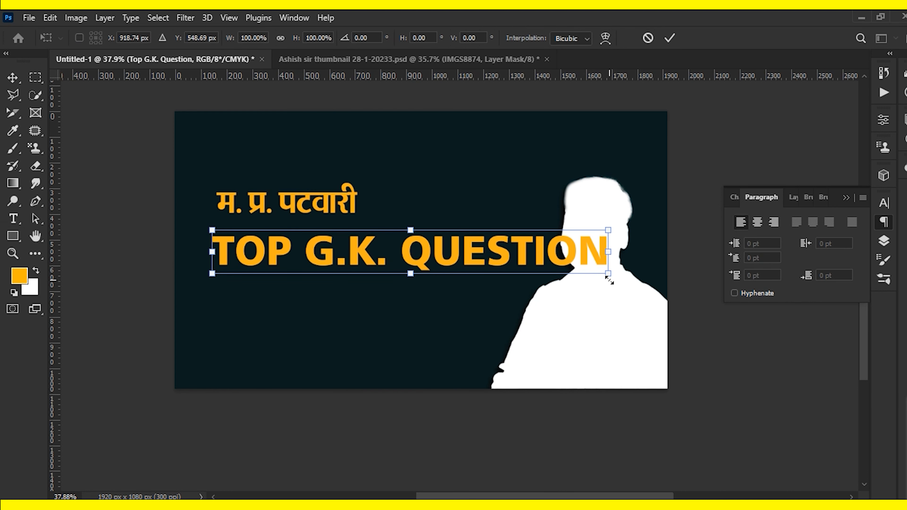
{"action": "left_click_drag", "start_coordinate": [606, 270], "coordinate": [482, 294]}
{"action": "key", "text": "Return"}
Step: Break the English text into two lines, with QUESTION on the second line
{"action": "double_click", "coordinate": [417, 256]}
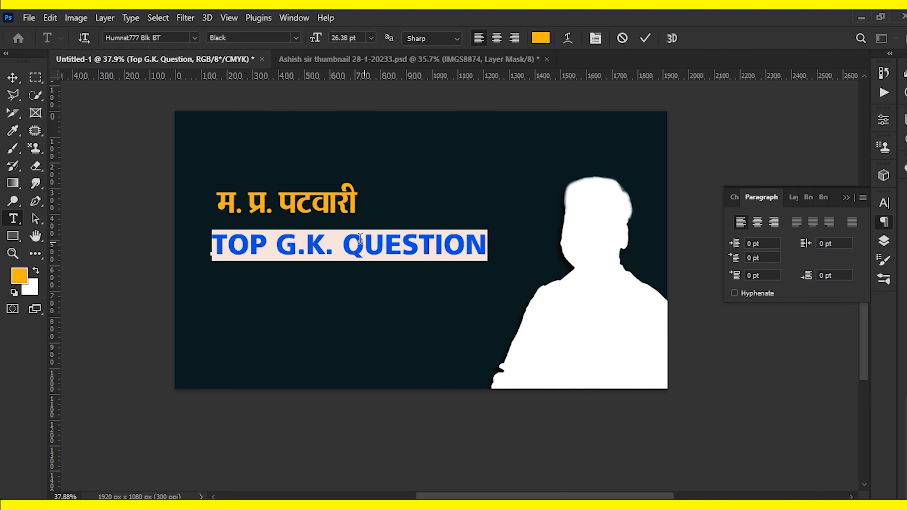
{"action": "left_click", "coordinate": [348, 243]}
{"action": "key", "text": "BackSpace"}
{"action": "key", "text": "Return"}
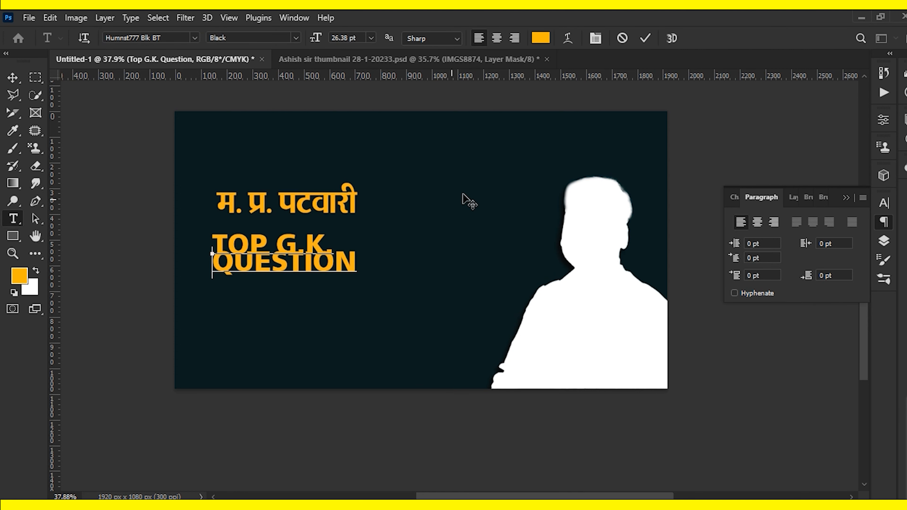
{"action": "left_click", "coordinate": [644, 38]}
Step: Set the two-line English text's leading to 25 pt and align its left edge with the Hindi heading
{"action": "left_click", "coordinate": [879, 207]}
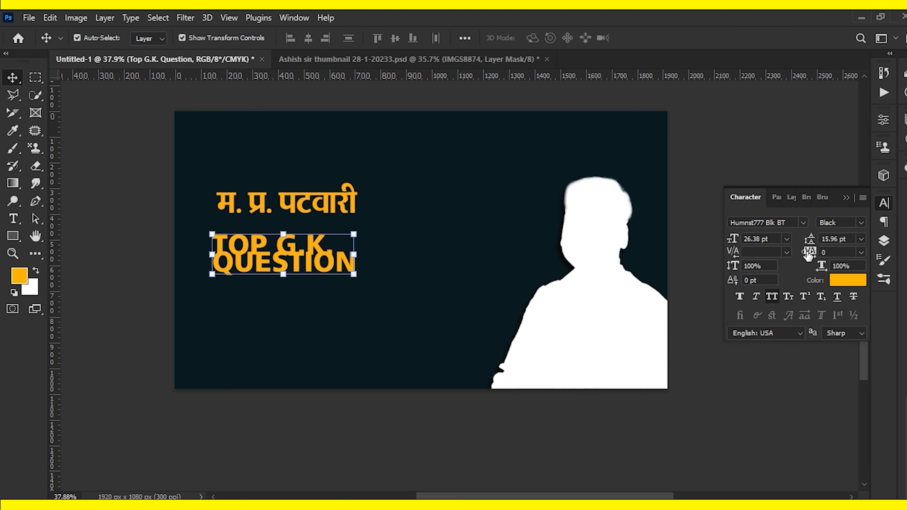
{"action": "left_click_drag", "start_coordinate": [809, 243], "coordinate": [819, 236]}
{"action": "left_click_drag", "start_coordinate": [87, 324], "coordinate": [321, 190]}
{"action": "left_click", "coordinate": [294, 41]}
{"action": "left_click", "coordinate": [239, 286]}
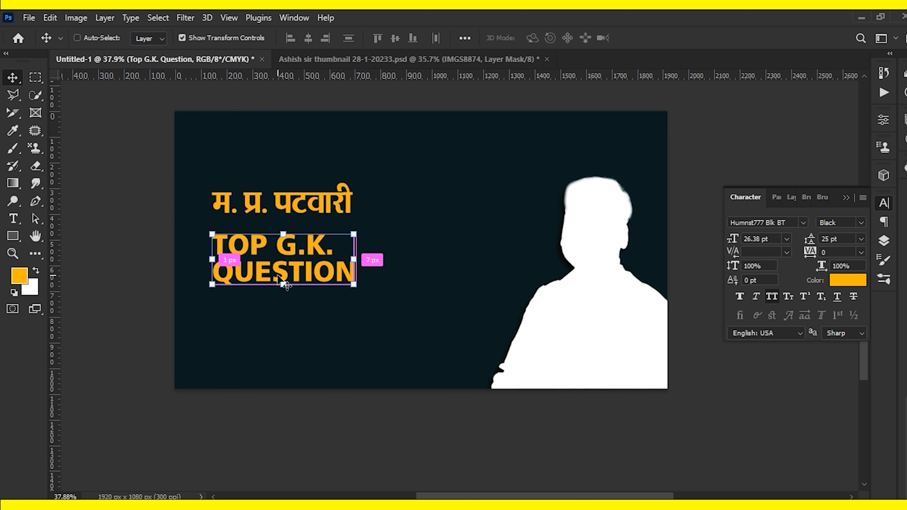
Step: Enlarge the TOP G.K. QUESTION text to about 45 pt and move it up close beneath the Hindi heading
{"action": "key", "text": "ctrl+t"}
{"action": "left_click_drag", "start_coordinate": [357, 290], "coordinate": [440, 378]}
{"action": "key", "text": "Return"}
{"action": "left_click_drag", "start_coordinate": [295, 286], "coordinate": [289, 270]}
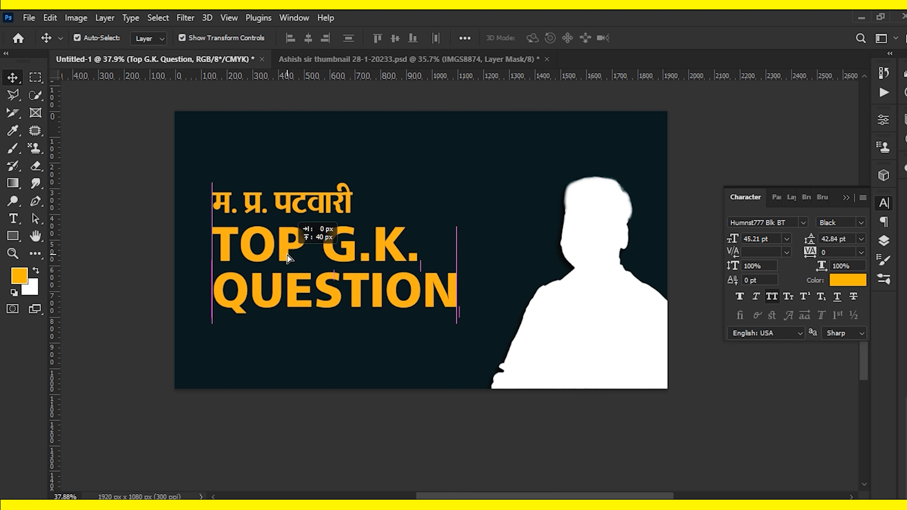
{"action": "left_click", "coordinate": [111, 314]}
Step: Duplicate the Hindi heading below QUESTION and replace the copy's text with "यही प्रश्न पेपर में आएगे अंतिम प्रहार" from Google Translate
{"action": "left_click_drag", "start_coordinate": [250, 204], "coordinate": [250, 336]}
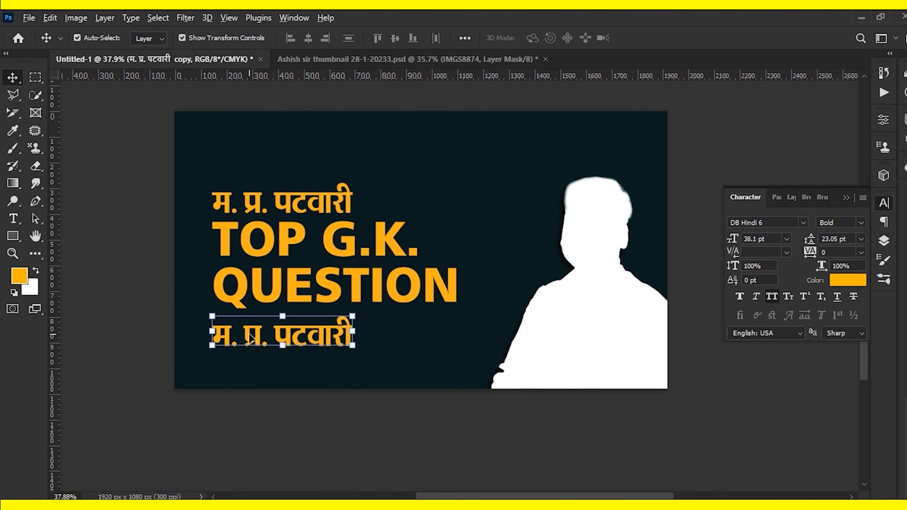
{"action": "key", "text": "alt+Tab"}
{"action": "left_click_drag", "start_coordinate": [236, 266], "coordinate": [50, 277]}
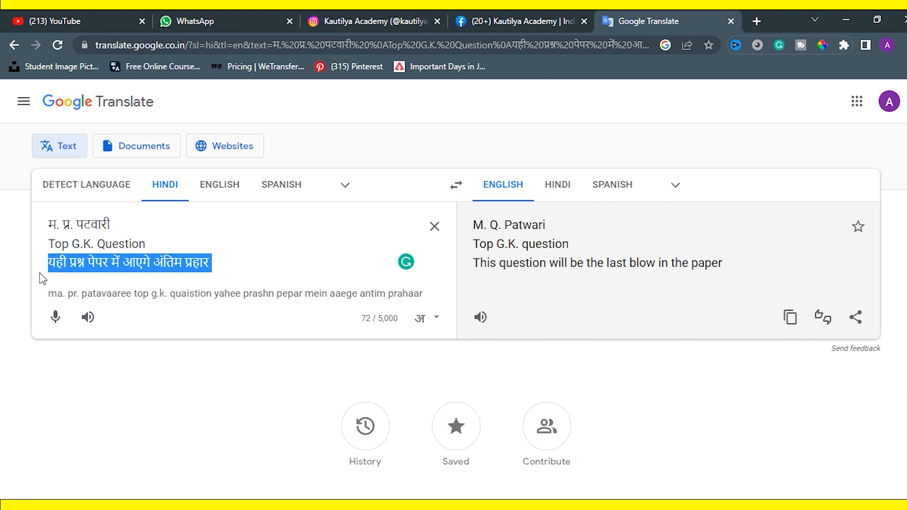
{"action": "key", "text": "ctrl+c"}
{"action": "key", "text": "alt+Tab"}
{"action": "double_click", "coordinate": [258, 335]}
{"action": "key", "text": "ctrl+v"}
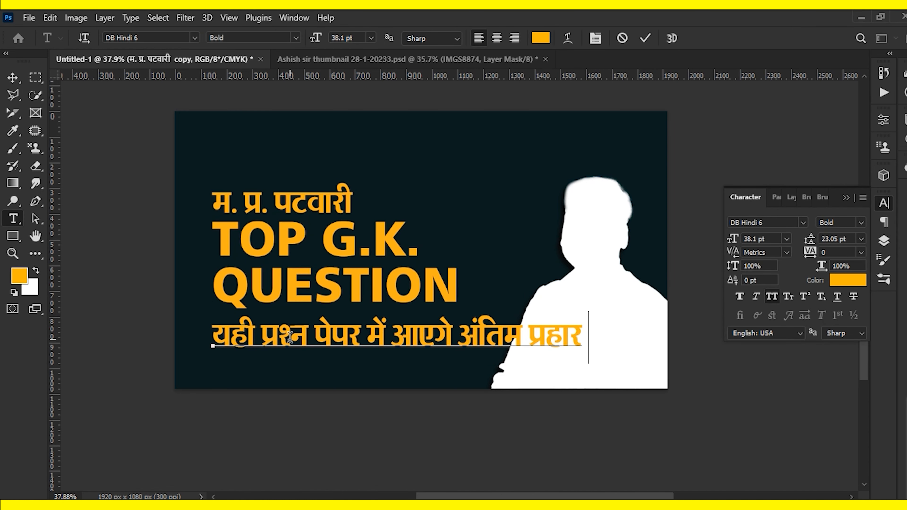
{"action": "key", "text": "ctrl+Return"}
Step: Scale the bottom Hindi line proportionally to about 28 pt and recolour the top Hindi heading white
{"action": "key", "text": "ctrl+t"}
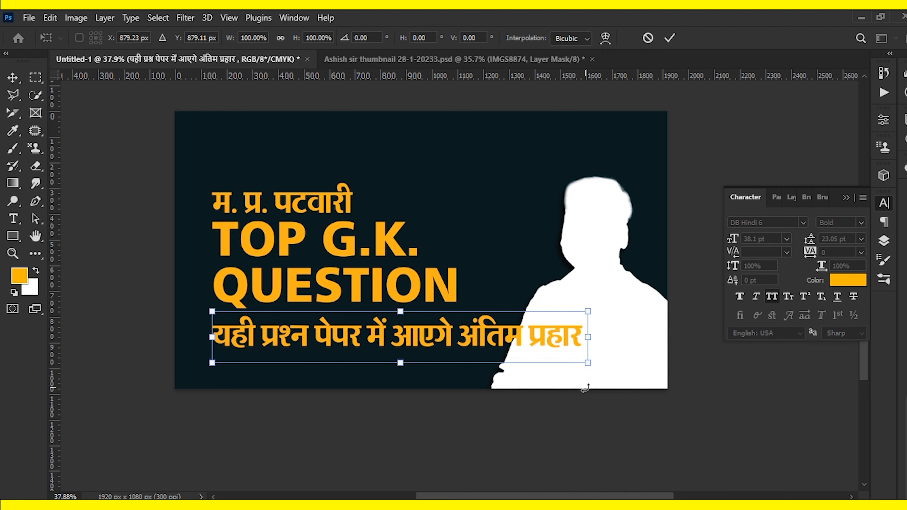
{"action": "left_click_drag", "start_coordinate": [588, 363], "coordinate": [488, 337]}
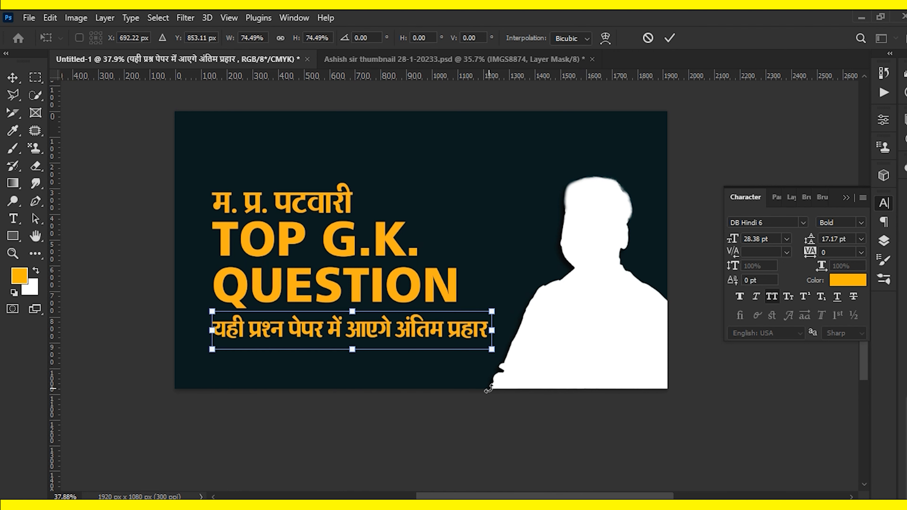
{"action": "key", "text": "Return"}
{"action": "key", "text": "ctrl+0"}
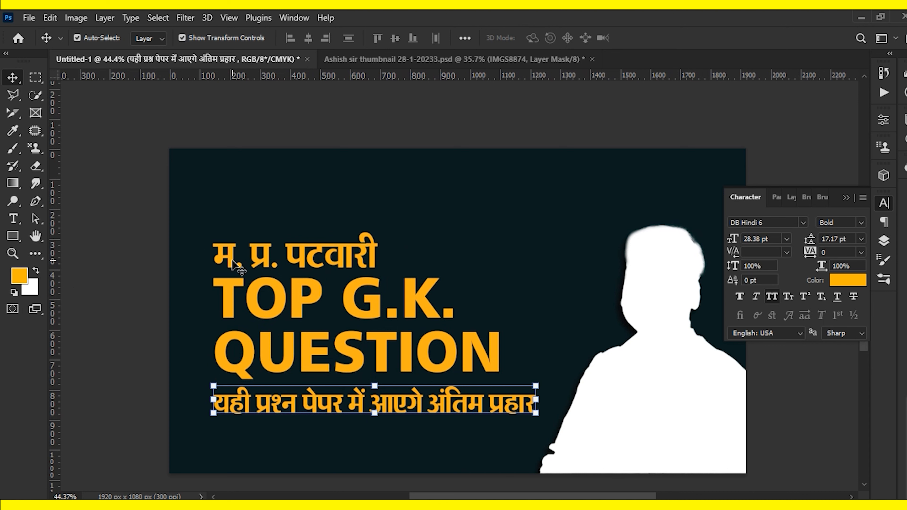
{"action": "left_click", "coordinate": [234, 265]}
{"action": "key", "text": "ctrl+BackSpace"}
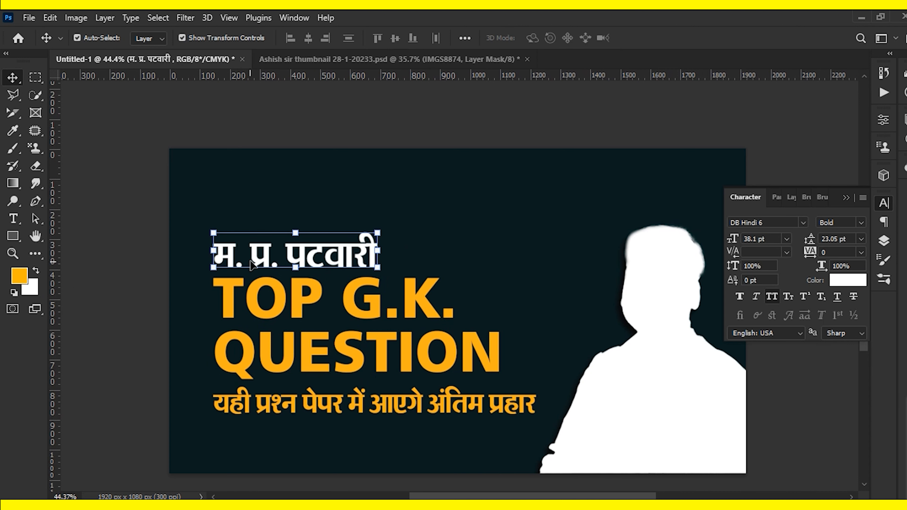
Step: Move all three text layers up together by about 120 px
{"action": "scroll", "coordinate": [315, 352], "scroll_direction": "down", "scroll_amount": 2}
{"action": "left_click_drag", "start_coordinate": [81, 395], "coordinate": [431, 159]}
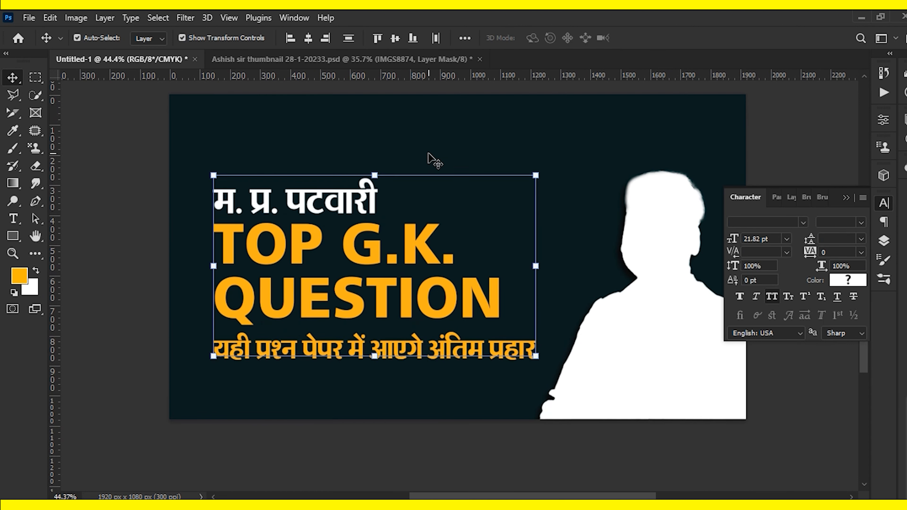
{"action": "key", "text": "shift+Up"}
{"action": "key", "text": "shift+Up"}
{"action": "key", "text": "shift+Up"}
{"action": "key", "text": "shift+Up"}
{"action": "key", "text": "shift+Up"}
{"action": "key", "text": "shift+Up"}
{"action": "key", "text": "shift+Up"}
{"action": "key", "text": "shift+Up"}
{"action": "key", "text": "shift+Up"}
{"action": "key", "text": "shift+Up"}
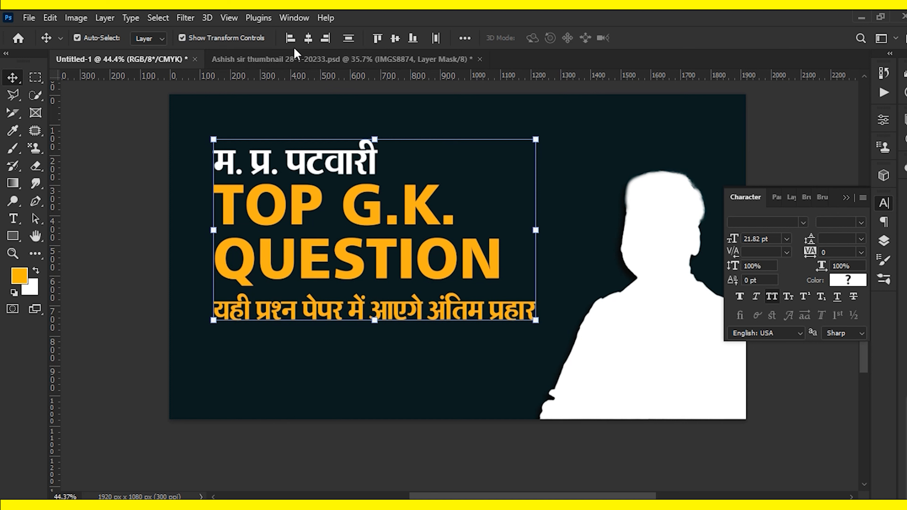
Step: Move the bottom Hindi line down to open a gap beneath QUESTION
{"action": "left_click", "coordinate": [297, 320]}
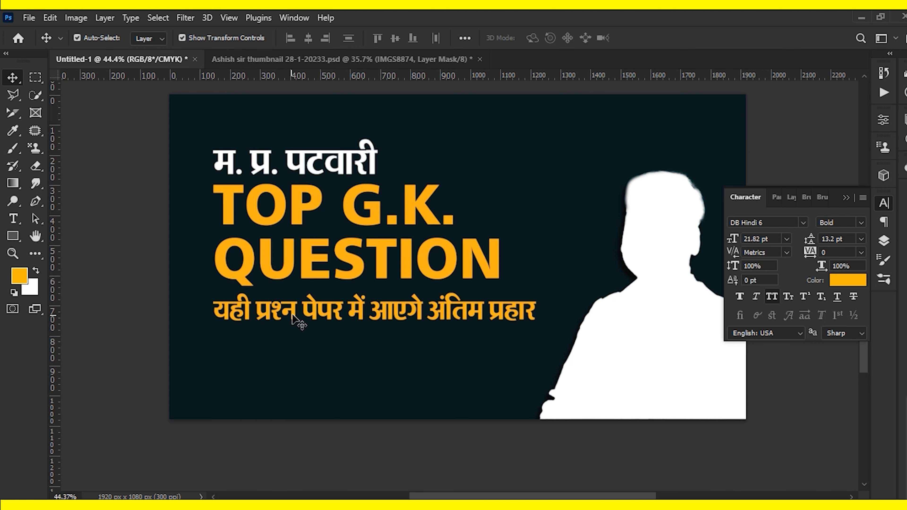
{"action": "double_click", "coordinate": [314, 305]}
{"action": "key", "text": "ctrl+Return"}
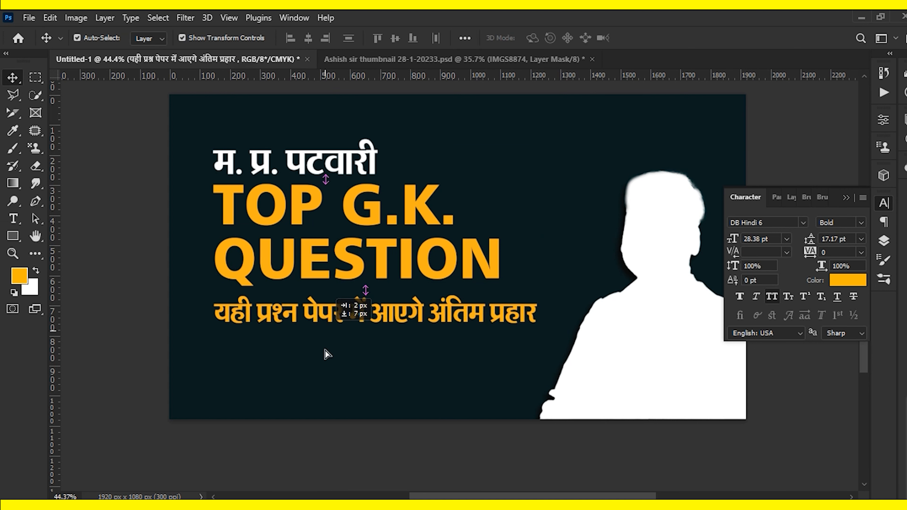
{"action": "left_click_drag", "start_coordinate": [327, 353], "coordinate": [273, 415]}
Step: Draw a rectangle of about 1036 x 114 px between QUESTION and the bottom Hindi line and fill it white
{"action": "left_click", "coordinate": [13, 236]}
{"action": "mouse_move", "coordinate": [219, 299]}
{"action": "left_mouse_down"}
{"action": "mouse_move", "coordinate": [457, 335]}
{"action": "mouse_move", "coordinate": [530, 333]}
{"action": "left_mouse_up"}
{"action": "key", "text": "v"}
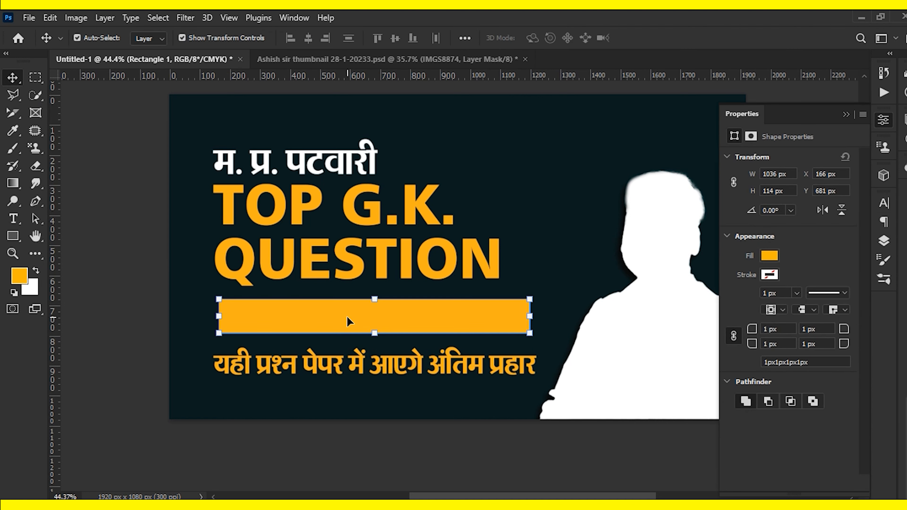
{"action": "key", "text": "ctrl+BackSpace"}
Step: Round all four corners of the white rectangle to 6 px
{"action": "left_click", "coordinate": [303, 415]}
{"action": "scroll", "coordinate": [233, 308], "scroll_direction": "up", "scroll_amount": 5}
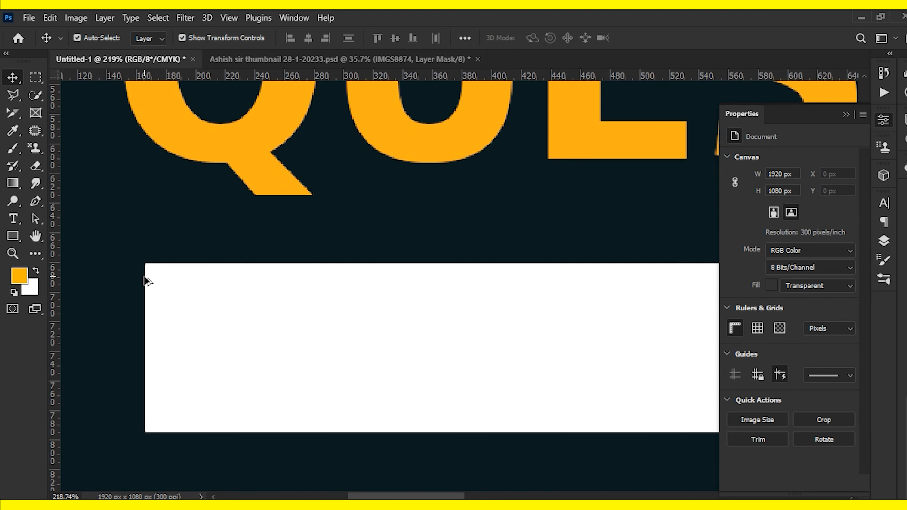
{"action": "scroll", "coordinate": [147, 281], "scroll_direction": "up", "scroll_amount": 3}
{"action": "left_click", "coordinate": [156, 265]}
{"action": "left_click_drag", "start_coordinate": [156, 265], "coordinate": [160, 269]}
{"action": "left_click", "coordinate": [182, 219]}
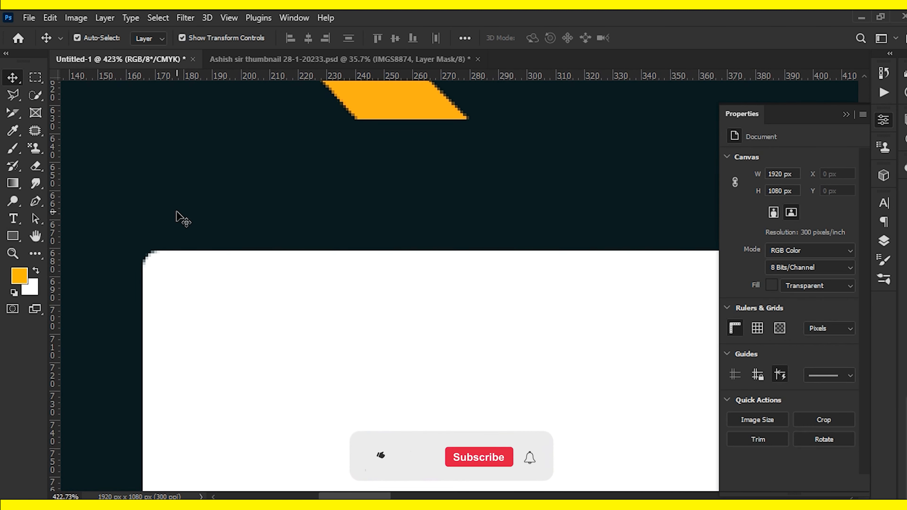
{"action": "scroll", "coordinate": [168, 223], "scroll_direction": "down", "scroll_amount": 6}
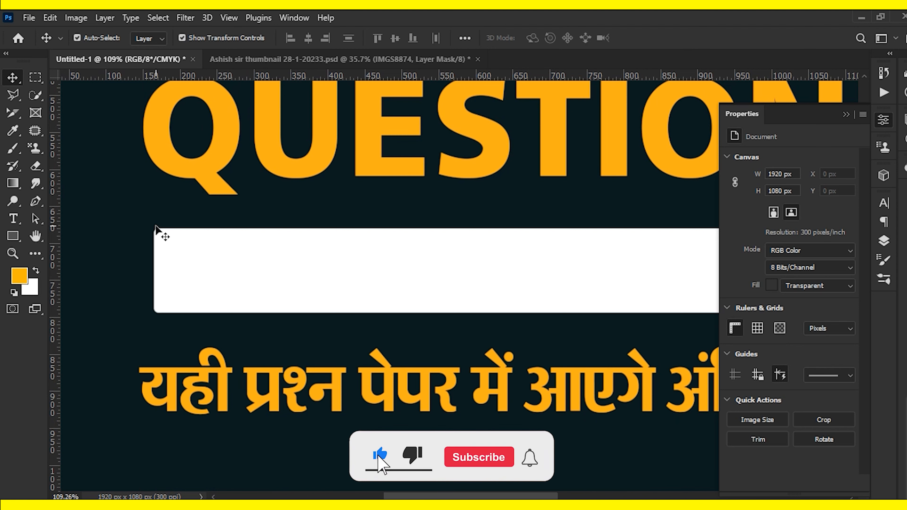
{"action": "left_click", "coordinate": [156, 231]}
{"action": "scroll", "coordinate": [115, 290], "scroll_direction": "down", "scroll_amount": 4}
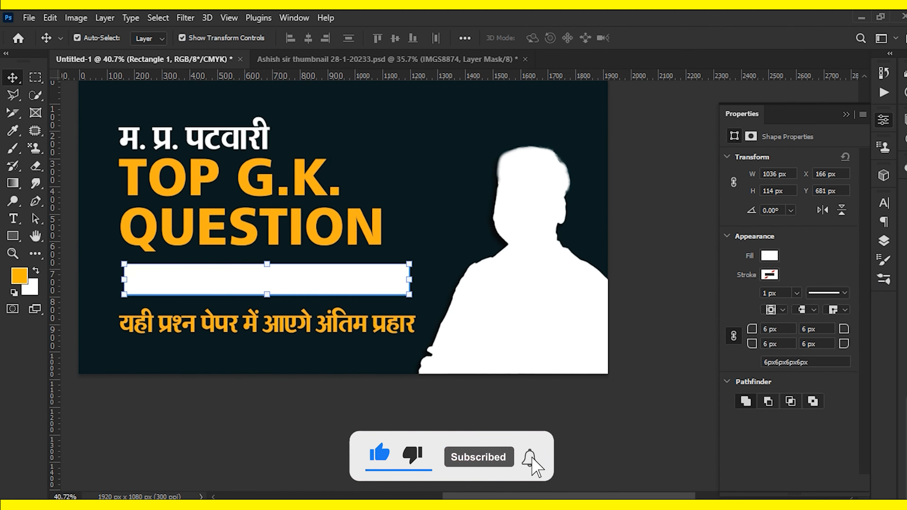
Step: Bring the bottom Hindi line to the front and place it on the white rectangle
{"action": "key", "text": "F7"}
{"action": "left_click", "coordinate": [326, 334]}
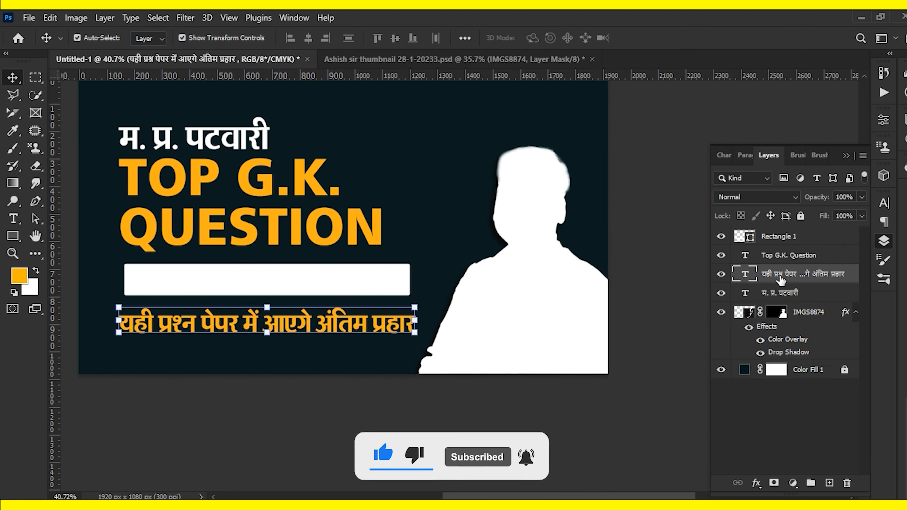
{"action": "key", "text": "ctrl+shift+bracketright"}
{"action": "left_click_drag", "start_coordinate": [295, 320], "coordinate": [295, 277]}
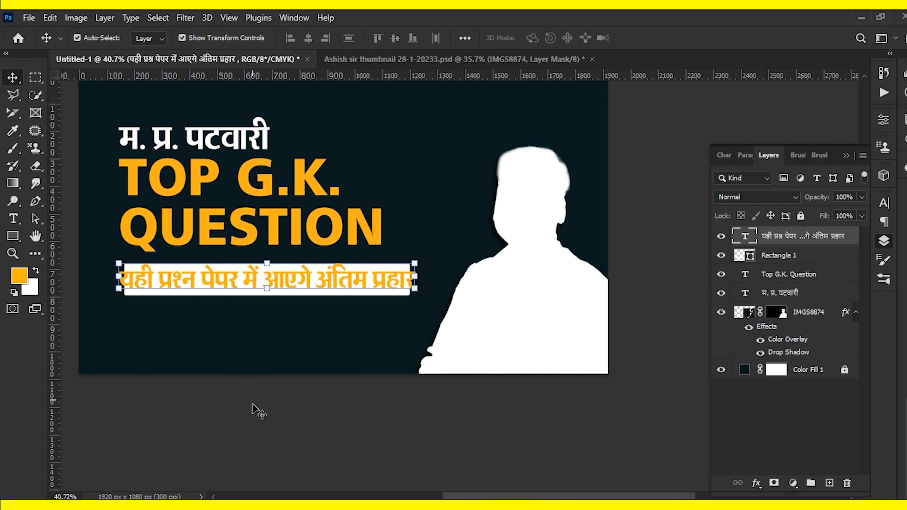
Step: Recolour the Hindi line on the white bar with the canvas background's dark navy
{"action": "left_click", "coordinate": [17, 277]}
{"action": "left_click", "coordinate": [872, 263]}
{"action": "key", "text": "ctrl+t"}
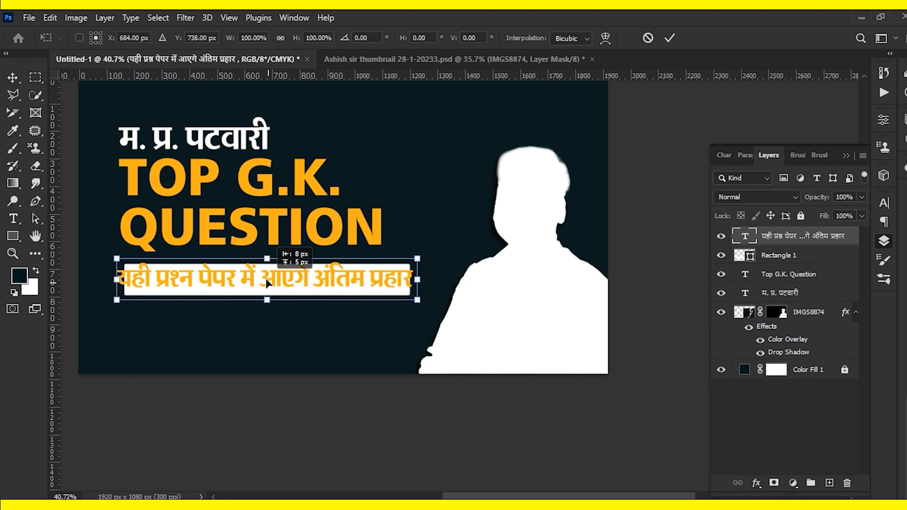
{"action": "left_click_drag", "start_coordinate": [266, 278], "coordinate": [266, 398]}
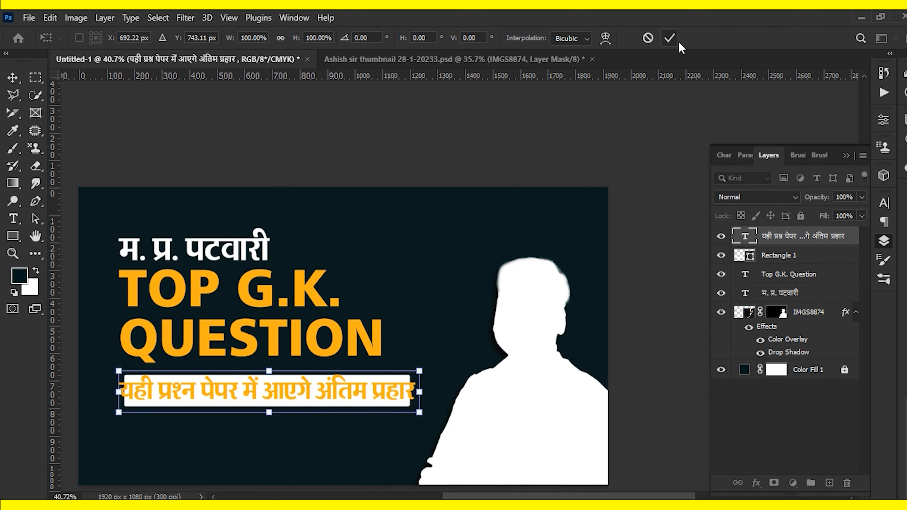
{"action": "left_click", "coordinate": [669, 37]}
{"action": "scroll", "coordinate": [388, 292], "scroll_direction": "down", "scroll_amount": 1}
{"action": "scroll", "coordinate": [388, 292], "scroll_direction": "up", "scroll_amount": 1}
{"action": "key", "text": "alt+BackSpace"}
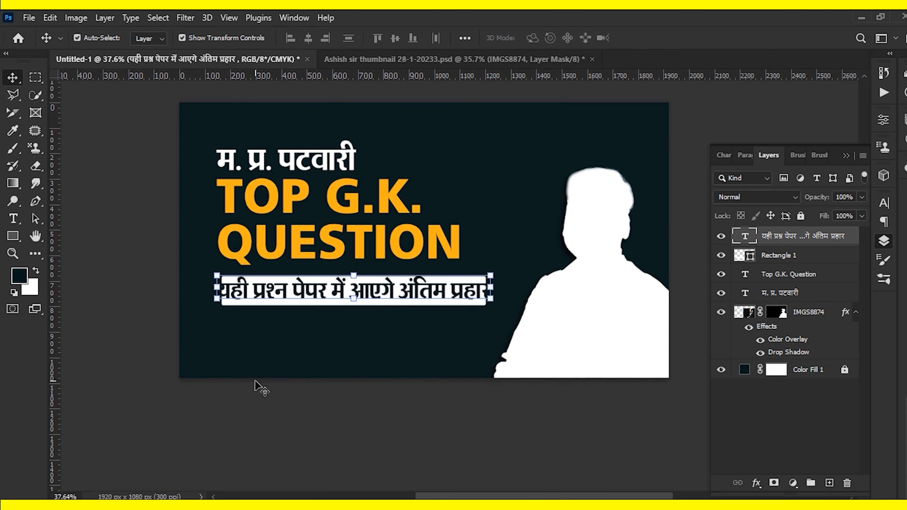
Step: Move the headline texts and the white bar together 60 px left and 30 px down
{"action": "left_click_drag", "start_coordinate": [269, 355], "coordinate": [284, 125]}
{"action": "key", "text": "shift+Left"}
{"action": "key", "text": "shift+Left"}
{"action": "key", "text": "shift+Left"}
{"action": "key", "text": "shift+Left"}
{"action": "key", "text": "shift+Left"}
{"action": "key", "text": "shift+Left"}
{"action": "key", "text": "shift+Left"}
{"action": "key", "text": "shift+Left"}
{"action": "key", "text": "shift+Left"}
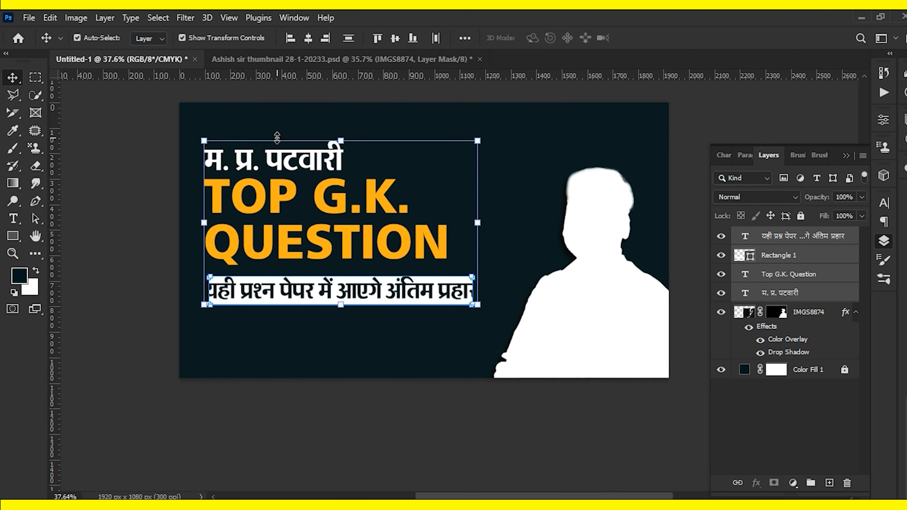
{"action": "key", "text": "shift+Down"}
{"action": "key", "text": "shift+Down"}
{"action": "key", "text": "shift+Down"}
Step: Widen the white bar on its right side to about 1076 px so it reaches past the Hindi text
{"action": "left_click", "coordinate": [289, 324]}
{"action": "scroll", "coordinate": [286, 320], "scroll_direction": "up", "scroll_amount": 2}
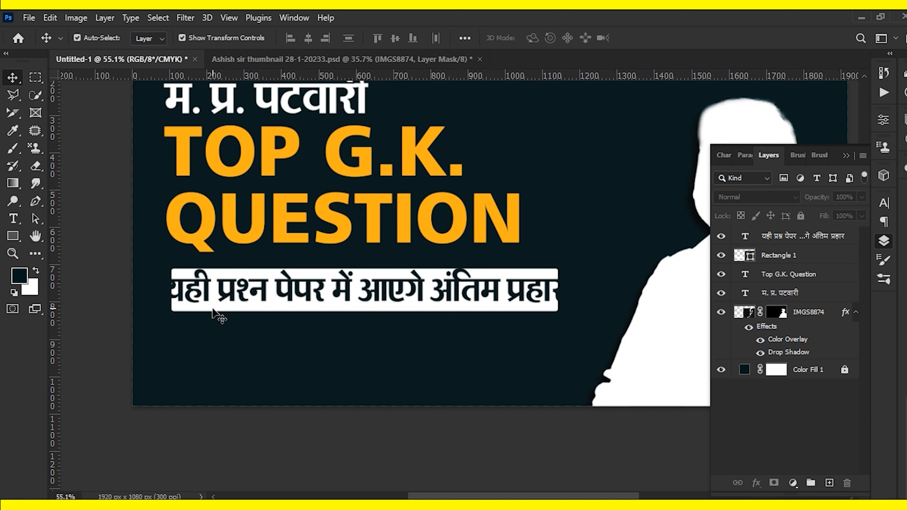
{"action": "left_click", "coordinate": [214, 309]}
{"action": "left_click_drag", "start_coordinate": [558, 290], "coordinate": [574, 289]}
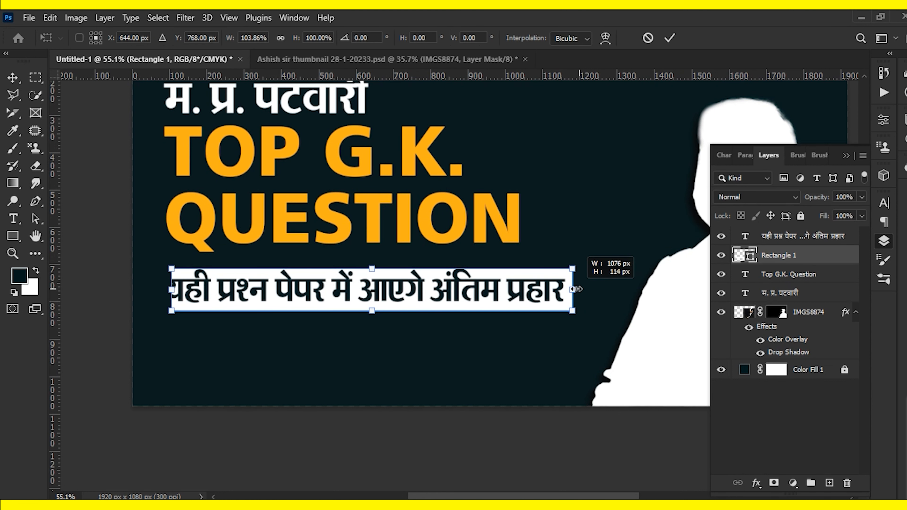
{"action": "key", "text": "Return"}
Step: Centre the Hindi line horizontally on the white bar and scale the text down slightly for side margins
{"action": "key", "text": "alt+shift+bracketright"}
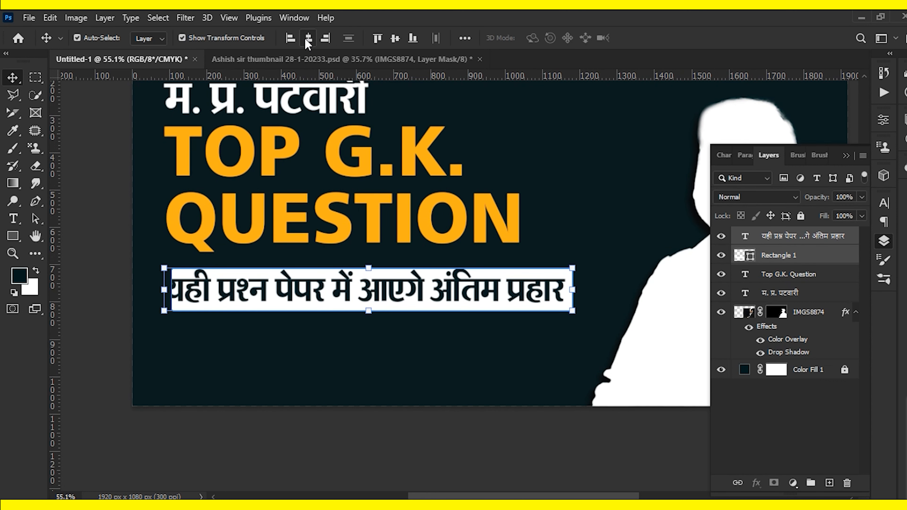
{"action": "left_click", "coordinate": [308, 38]}
{"action": "left_click", "coordinate": [346, 299]}
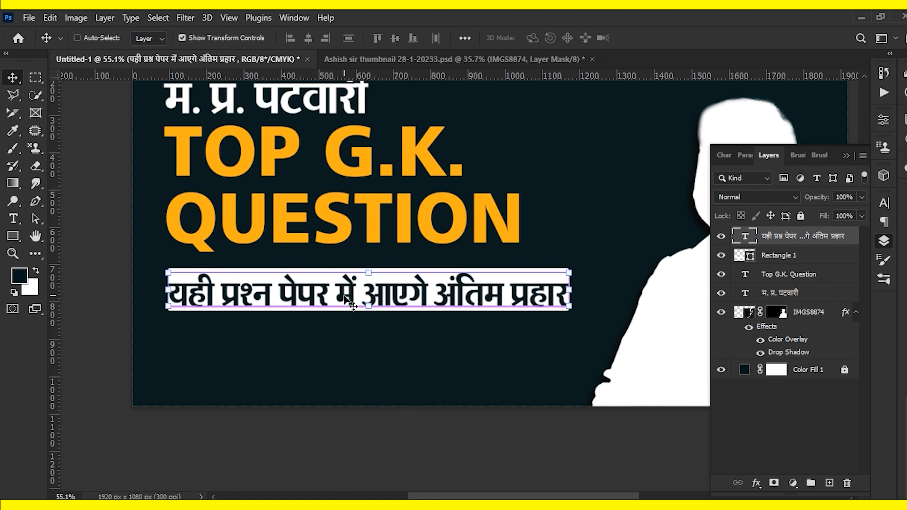
{"action": "key", "text": "ctrl+t"}
{"action": "left_click_drag", "start_coordinate": [569, 272], "coordinate": [565, 283]}
{"action": "key", "text": "Return"}
Step: Align the reduced Hindi line and the white bar on both their horizontal and vertical centres
{"action": "left_click", "coordinate": [561, 295]}
{"action": "scroll", "coordinate": [560, 295], "scroll_direction": "up", "scroll_amount": 5}
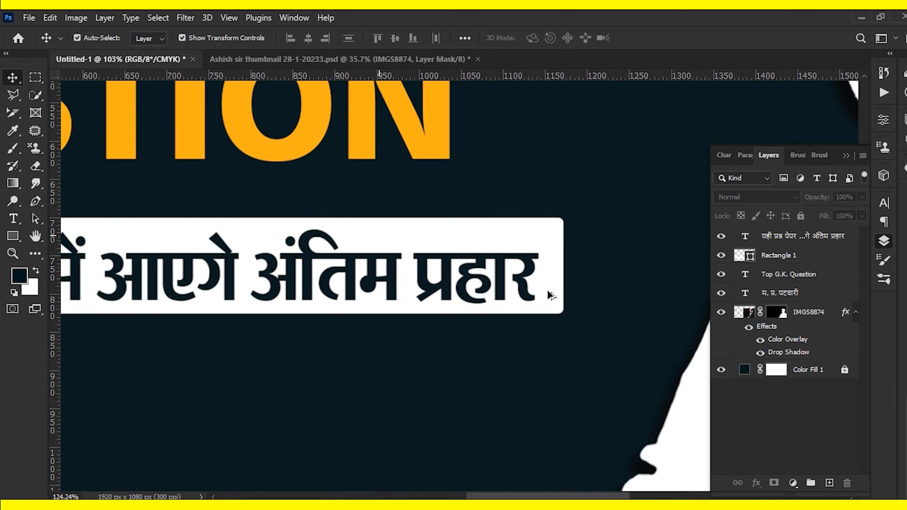
{"action": "left_click", "coordinate": [523, 261], "text": "shift"}
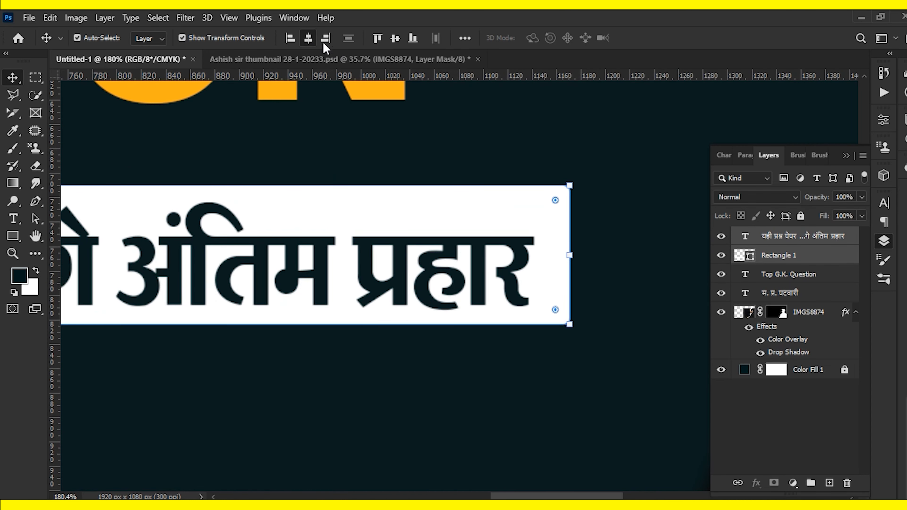
{"action": "left_click", "coordinate": [325, 39]}
{"action": "left_click", "coordinate": [395, 38]}
{"action": "left_click", "coordinate": [314, 430]}
{"action": "scroll", "coordinate": [346, 318], "scroll_direction": "down", "scroll_amount": 4}
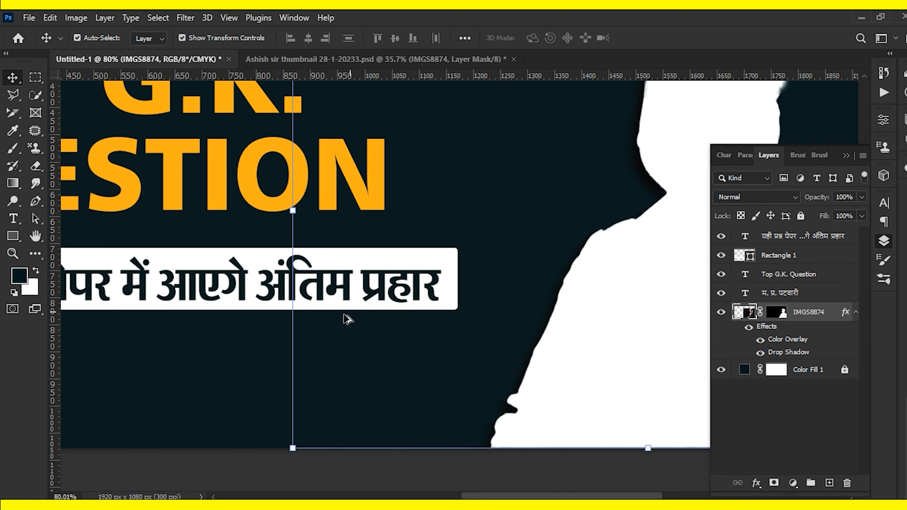
{"action": "left_click", "coordinate": [346, 318]}
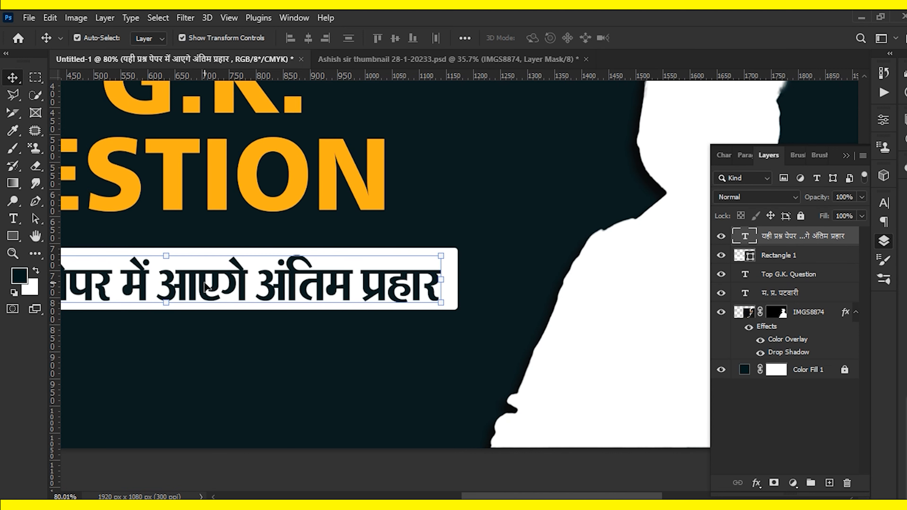
{"action": "scroll", "coordinate": [423, 336], "scroll_direction": "down", "scroll_amount": 3}
{"action": "scroll", "coordinate": [390, 320], "scroll_direction": "down", "scroll_amount": 1}
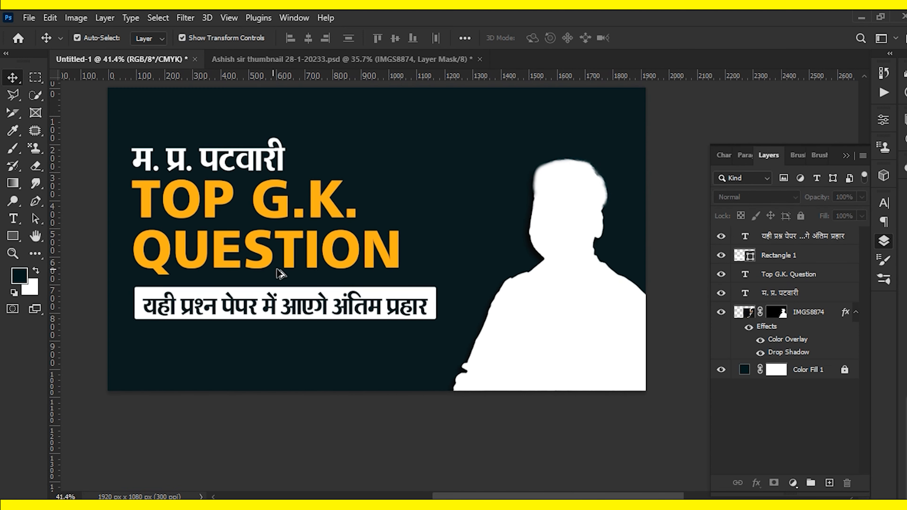
Step: Nudge the whole headline block, including the white bar, down by about 20 px
{"action": "scroll", "coordinate": [281, 274], "scroll_direction": "down", "scroll_amount": 1}
{"action": "scroll", "coordinate": [282, 177], "scroll_direction": "up", "scroll_amount": 2}
{"action": "scroll", "coordinate": [281, 177], "scroll_direction": "up", "scroll_amount": 1}
{"action": "scroll", "coordinate": [285, 184], "scroll_direction": "down", "scroll_amount": 1}
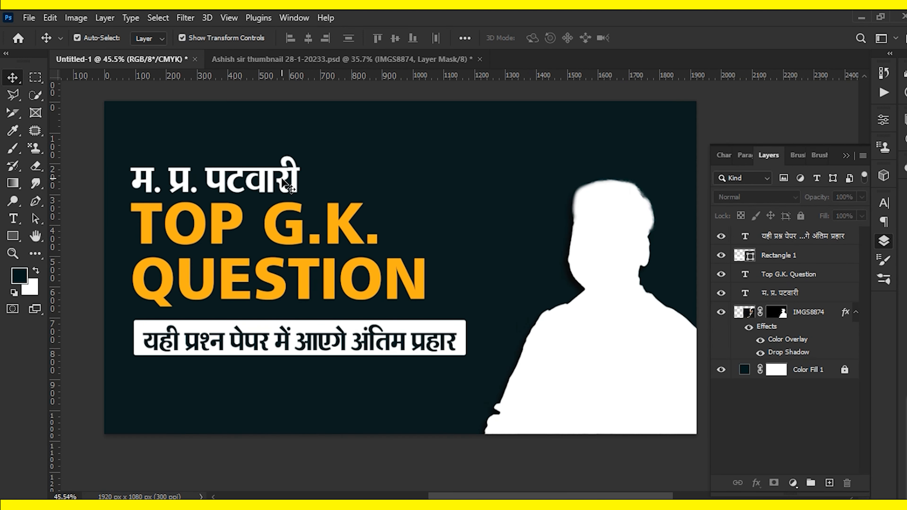
{"action": "scroll", "coordinate": [288, 186], "scroll_direction": "down", "scroll_amount": 1}
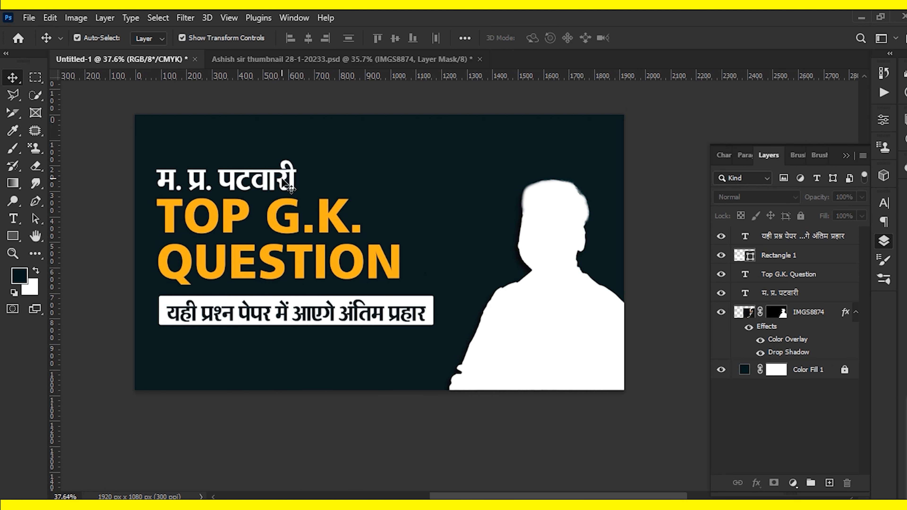
{"action": "left_click", "coordinate": [291, 189]}
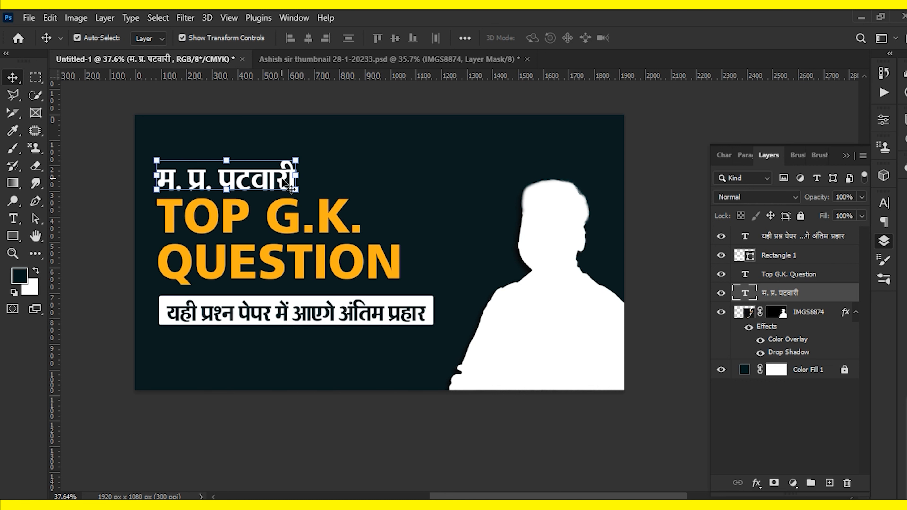
{"action": "left_click_drag", "start_coordinate": [94, 330], "coordinate": [278, 154]}
{"action": "key", "text": "shift+Down"}
{"action": "key", "text": "shift+Down"}
{"action": "key", "text": "shift+Down"}
{"action": "key", "text": "shift+Down"}
{"action": "key", "text": "shift+Down"}
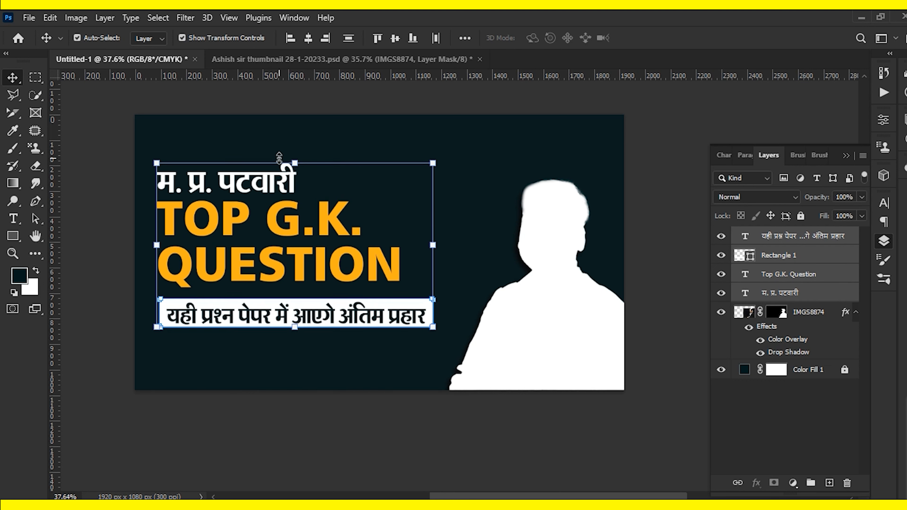
{"action": "key", "text": "shift+Up"}
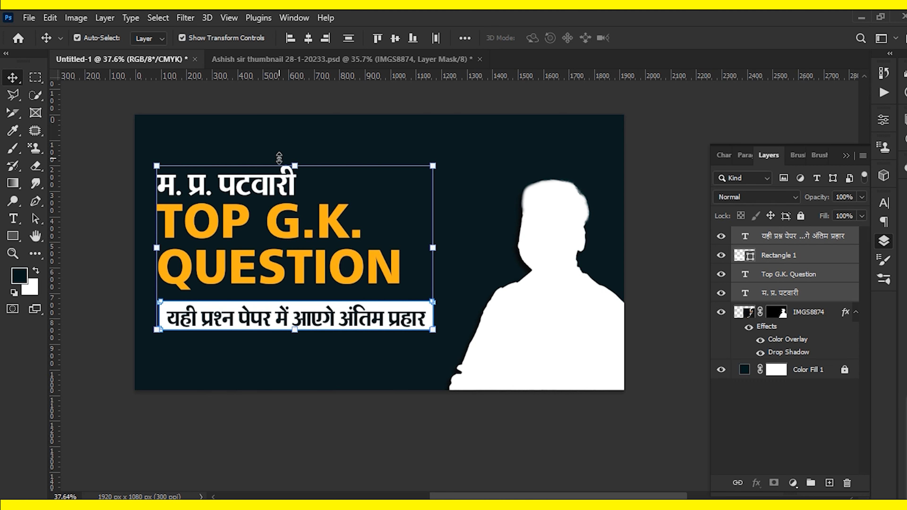
{"action": "key", "text": "Down"}
{"action": "key", "text": "Down"}
{"action": "key", "text": "Down"}
{"action": "key", "text": "Down"}
{"action": "left_click", "coordinate": [400, 486]}
{"action": "scroll", "coordinate": [349, 368], "scroll_direction": "down", "scroll_amount": 1}
{"action": "scroll", "coordinate": [271, 356], "scroll_direction": "up", "scroll_amount": 2}
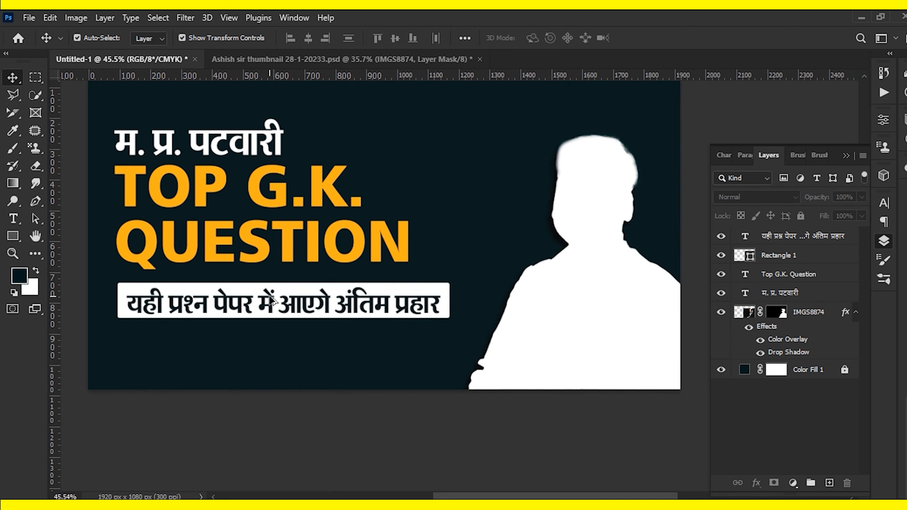
{"action": "scroll", "coordinate": [194, 342], "scroll_direction": "down", "scroll_amount": 2}
{"action": "scroll", "coordinate": [170, 335], "scroll_direction": "up", "scroll_amount": 1}
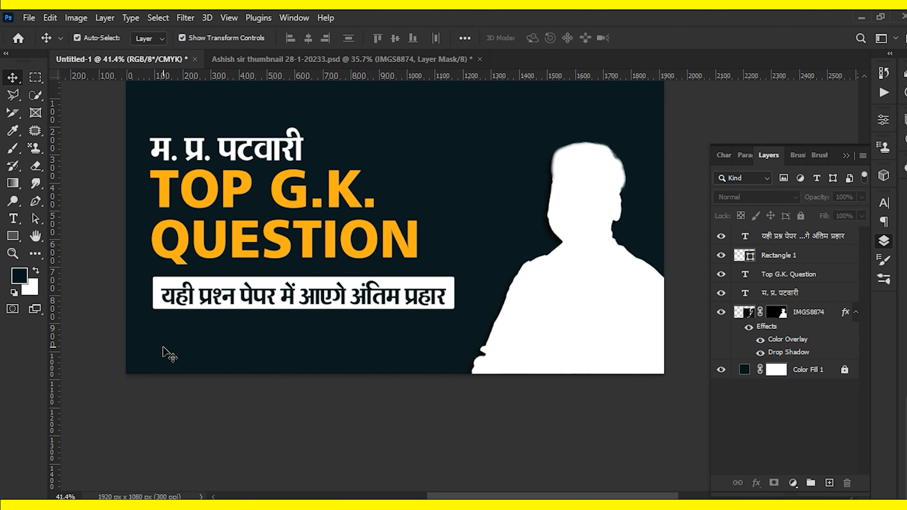
Step: Duplicate the Hindi tagline together with its white bar and place the copy directly below the original
{"action": "left_click_drag", "start_coordinate": [129, 309], "coordinate": [159, 286]}
{"action": "left_click_drag", "start_coordinate": [218, 282], "coordinate": [222, 286]}
{"action": "key", "text": "shift+Down"}
{"action": "key", "text": "shift+Down"}
{"action": "key", "text": "shift+Down"}
{"action": "key", "text": "shift+Down"}
{"action": "key", "text": "shift+Down"}
{"action": "key", "text": "shift+Down"}
{"action": "key", "text": "shift+Down"}
{"action": "key", "text": "shift+Down"}
{"action": "key", "text": "shift+Down"}
{"action": "key", "text": "shift+Down"}
{"action": "key", "text": "shift+Down"}
{"action": "key", "text": "shift+Down"}
{"action": "key", "text": "shift+Down"}
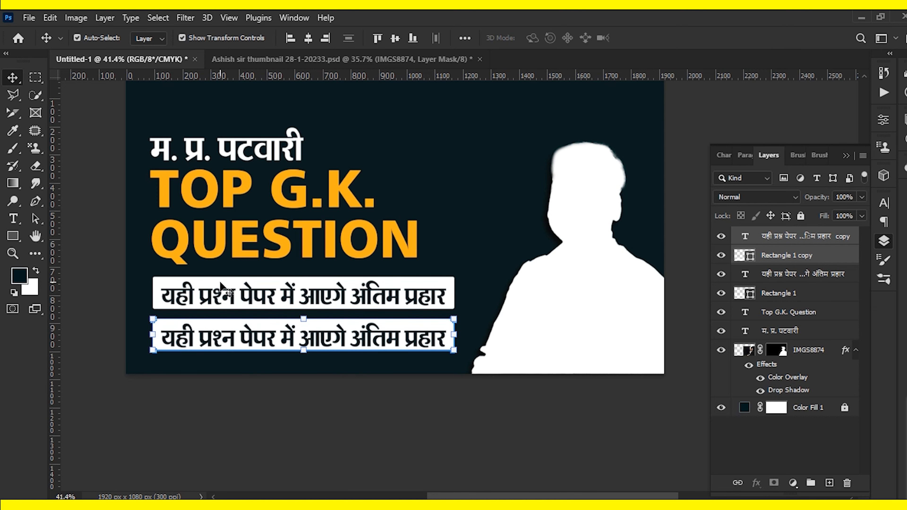
Step: Replace the duplicated tagline's text with "NAme"
{"action": "scroll", "coordinate": [225, 352], "scroll_direction": "up", "scroll_amount": 2}
{"action": "double_click", "coordinate": [221, 336]}
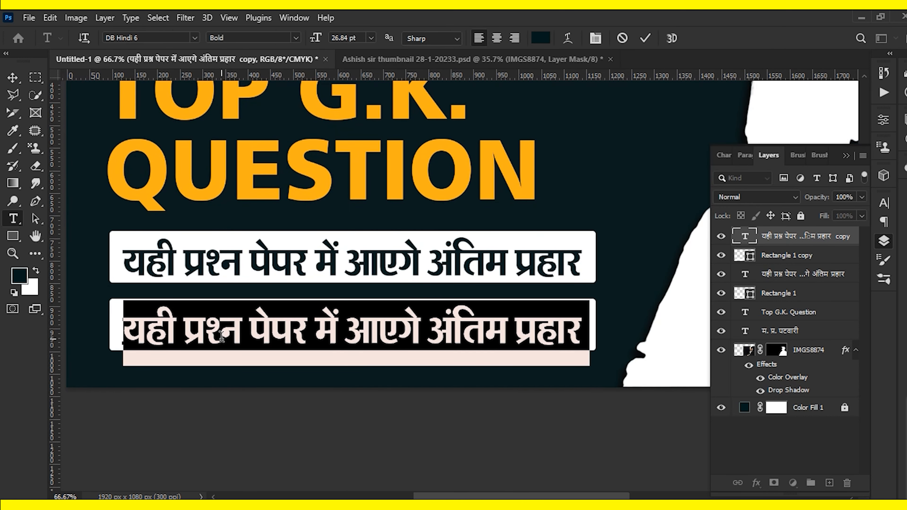
{"action": "type", "text": "NAme"}
{"action": "key", "text": "ctrl+Return"}
{"action": "key", "text": "v"}
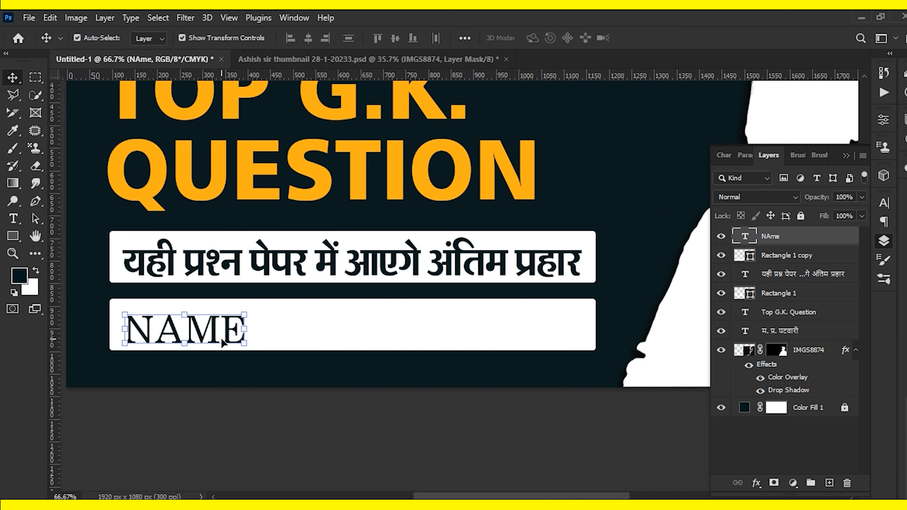
Step: Change the NAME text's font to Poppins Regular
{"action": "double_click", "coordinate": [221, 338]}
{"action": "type", "text": "Poppins"}
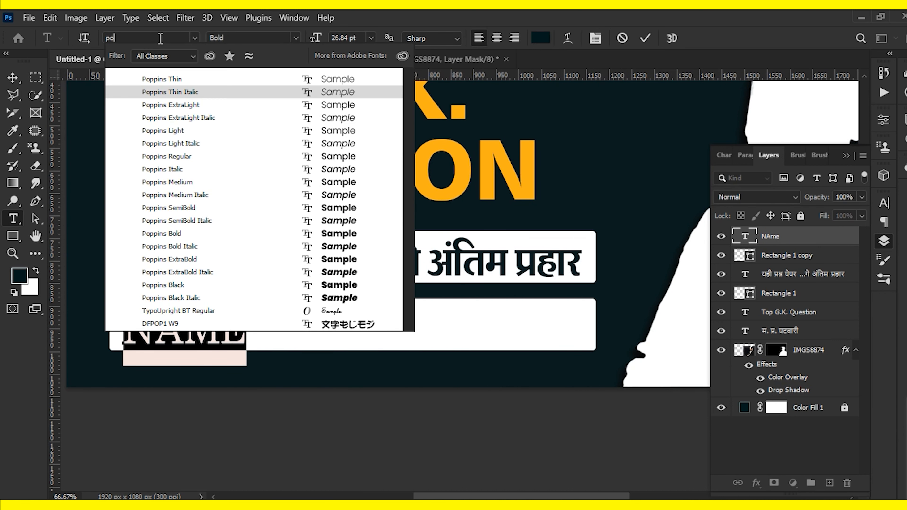
{"action": "key", "text": "Return"}
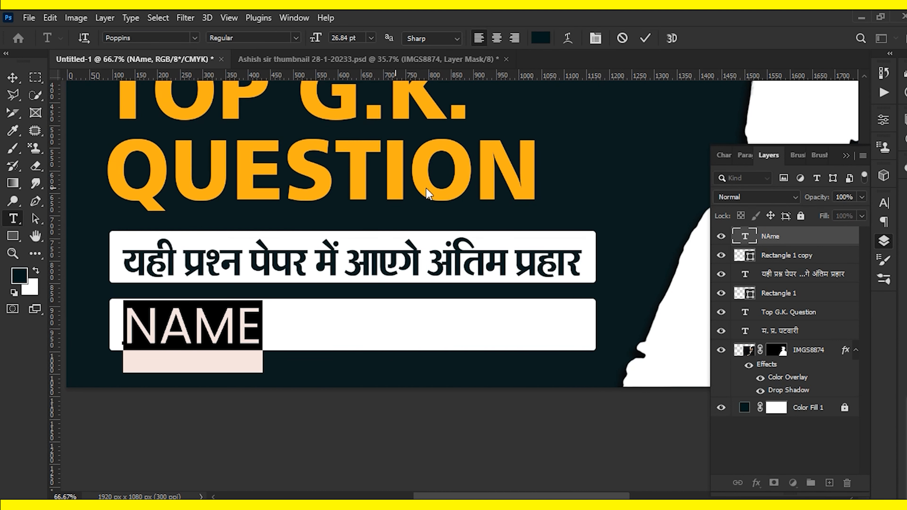
{"action": "left_click", "coordinate": [645, 38]}
{"action": "key", "text": "v"}
Step: Scale the NAME text down slightly and centre it horizontally and vertically on the lower white bar
{"action": "key", "text": "ctrl+t"}
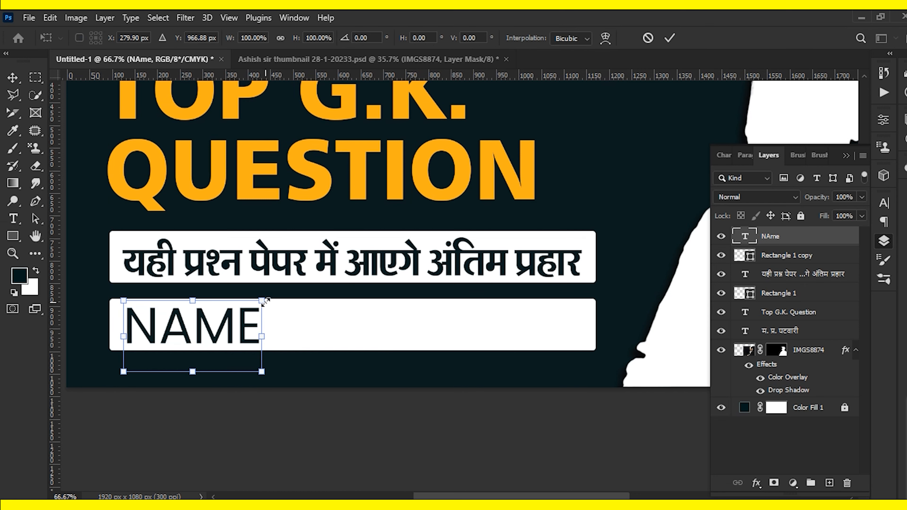
{"action": "left_click_drag", "start_coordinate": [263, 302], "coordinate": [253, 308]}
{"action": "key", "text": "Return"}
{"action": "left_click", "coordinate": [299, 349], "text": "shift"}
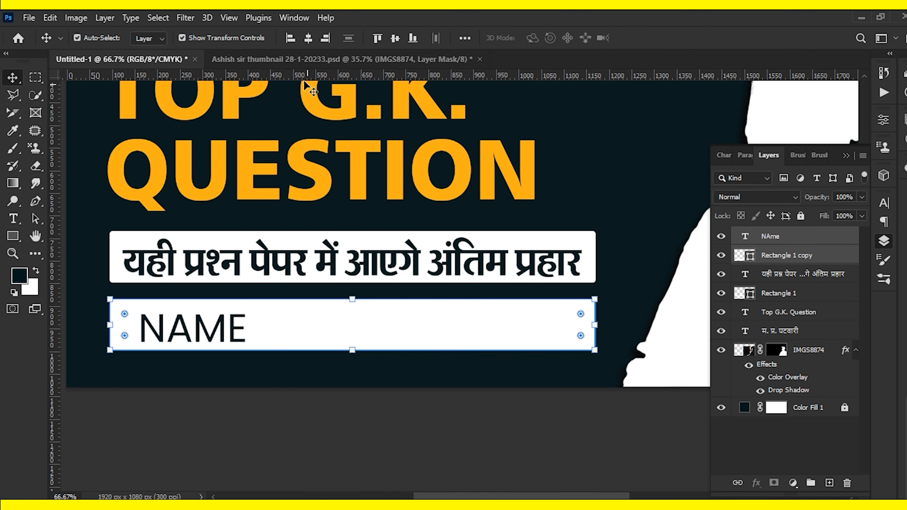
{"action": "left_click", "coordinate": [308, 38]}
{"action": "left_click", "coordinate": [395, 42]}
{"action": "left_click_drag", "start_coordinate": [268, 409], "coordinate": [253, 395]}
Step: Move the NAME text to the left end of its bar and scale it down to about 63%
{"action": "double_click", "coordinate": [335, 327]}
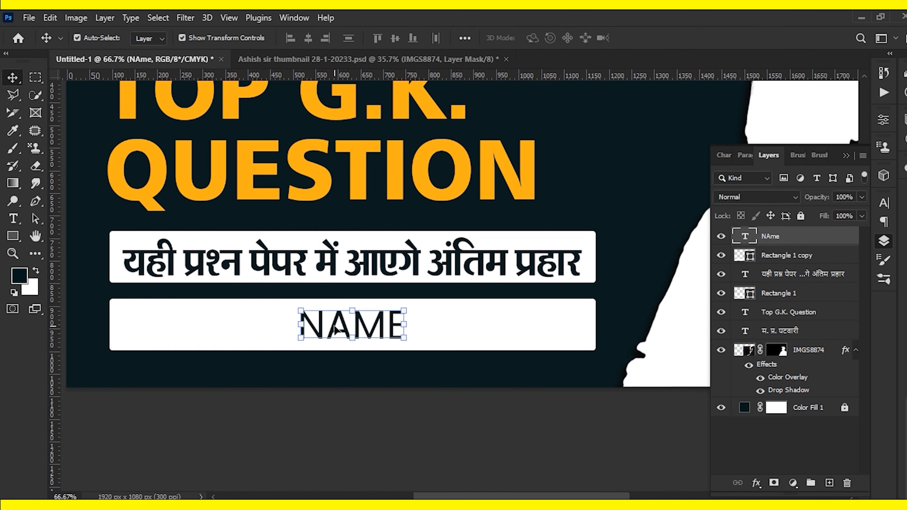
{"action": "key", "text": "Escape"}
{"action": "key", "text": "v"}
{"action": "left_click_drag", "start_coordinate": [335, 327], "coordinate": [161, 327]}
{"action": "scroll", "coordinate": [161, 330], "scroll_direction": "up", "scroll_amount": 3}
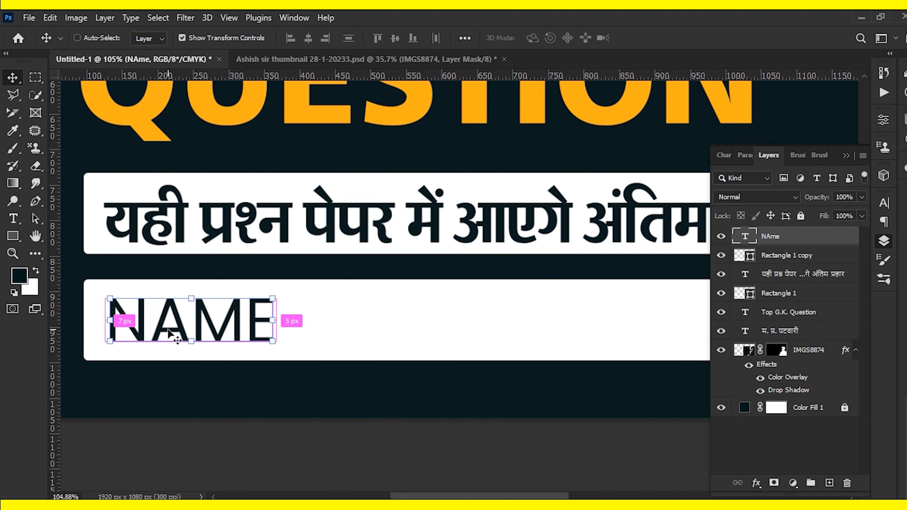
{"action": "key", "text": "ctrl+t"}
{"action": "scroll", "coordinate": [187, 321], "scroll_direction": "up", "scroll_amount": 1}
{"action": "left_click_drag", "start_coordinate": [255, 335], "coordinate": [254, 336]}
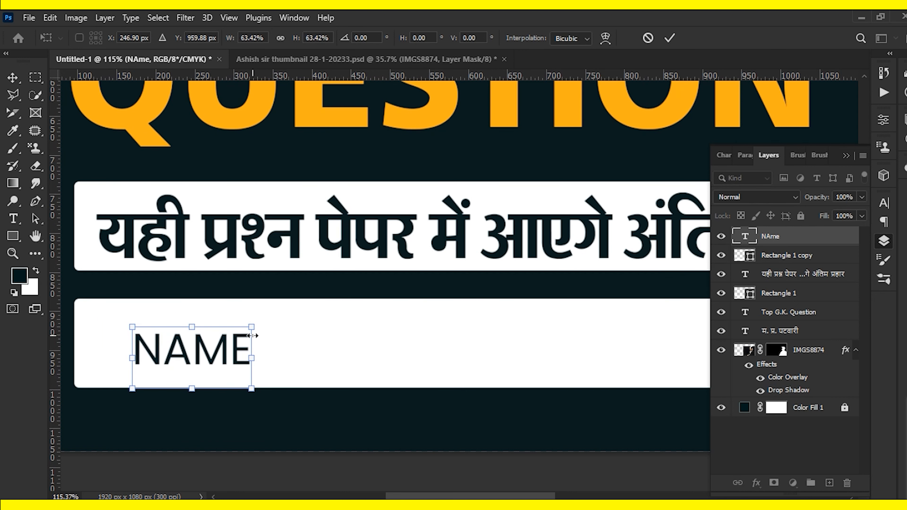
{"action": "key", "text": "Return"}
Step: Reduce the lower bar's height to about 62 px and align it with the NAME text on their vertical centres
{"action": "left_click", "coordinate": [409, 316]}
{"action": "left_click_drag", "start_coordinate": [412, 299], "coordinate": [410, 325]}
{"action": "key", "text": "Return"}
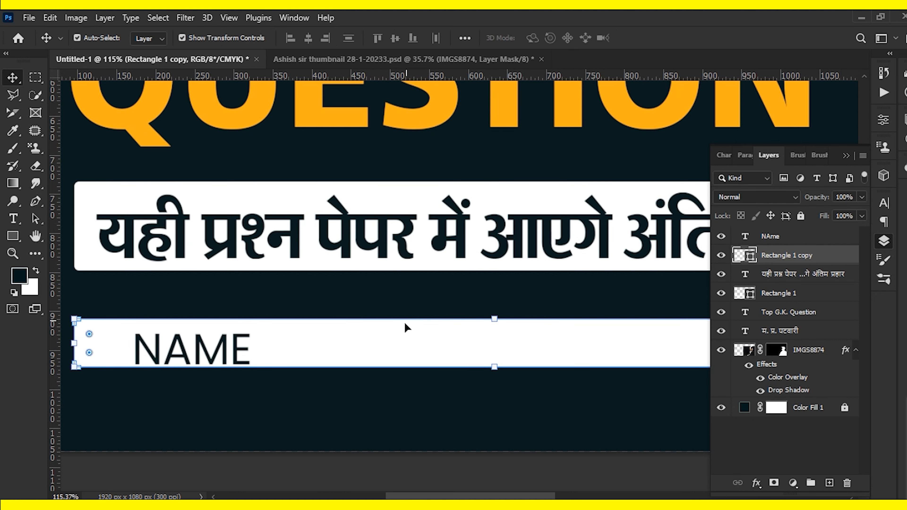
{"action": "left_click", "coordinate": [238, 353], "text": "shift"}
{"action": "left_click", "coordinate": [392, 43]}
{"action": "left_click", "coordinate": [260, 419]}
{"action": "scroll", "coordinate": [197, 381], "scroll_direction": "down", "scroll_amount": 2}
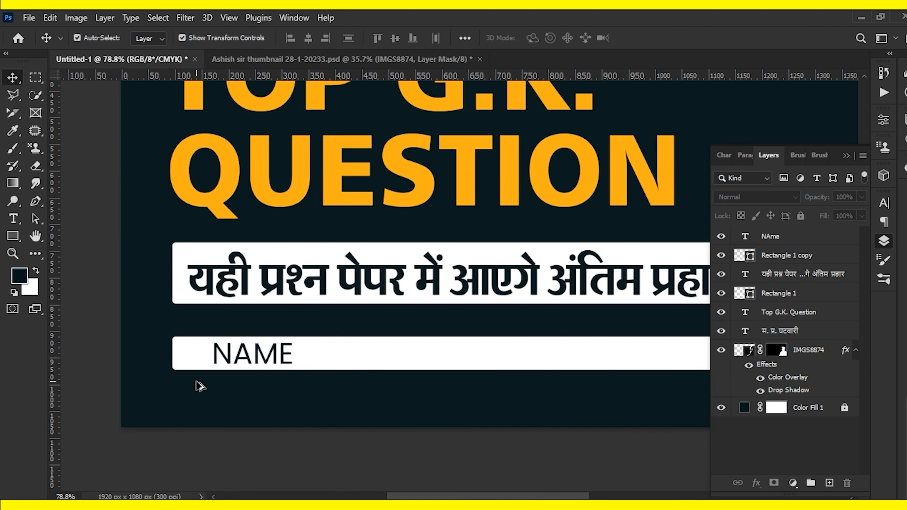
Step: Duplicate the lower bar and narrow the copy to a strip about 18 px wide at the bar's left end
{"action": "scroll", "coordinate": [196, 381], "scroll_direction": "up", "scroll_amount": 1}
{"action": "left_click", "coordinate": [353, 346]}
{"action": "key", "text": "ctrl+j"}
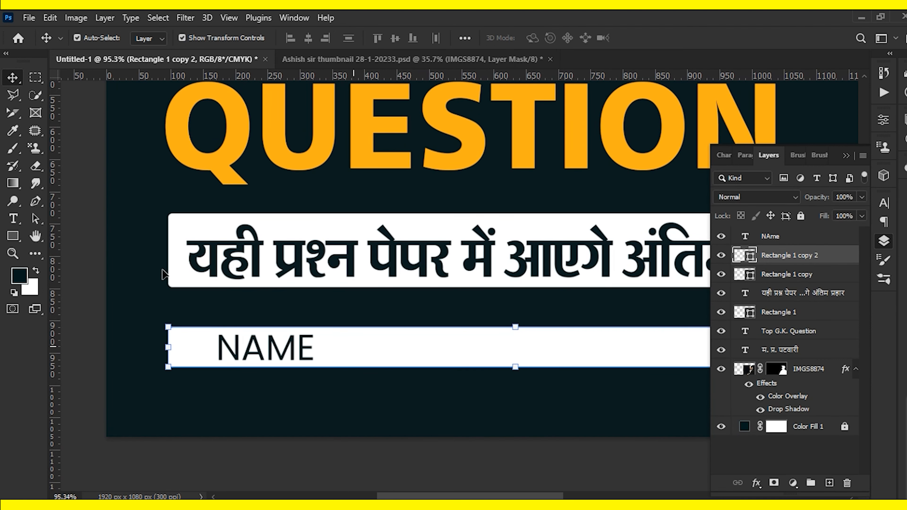
{"action": "scroll", "coordinate": [355, 343], "scroll_direction": "down", "scroll_amount": 5}
{"action": "left_click_drag", "start_coordinate": [515, 324], "coordinate": [223, 324]}
{"action": "scroll", "coordinate": [222, 324], "scroll_direction": "up", "scroll_amount": 8}
{"action": "scroll", "coordinate": [270, 353], "scroll_direction": "up", "scroll_amount": 4}
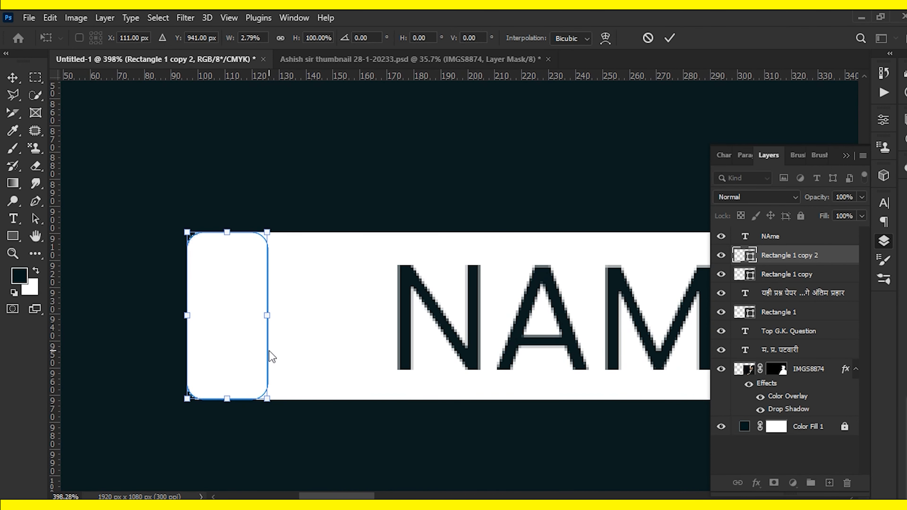
{"action": "key", "text": "alt+space"}
{"action": "key", "text": "Escape"}
{"action": "left_click_drag", "start_coordinate": [272, 319], "coordinate": [237, 335]}
{"action": "key", "text": "Return"}
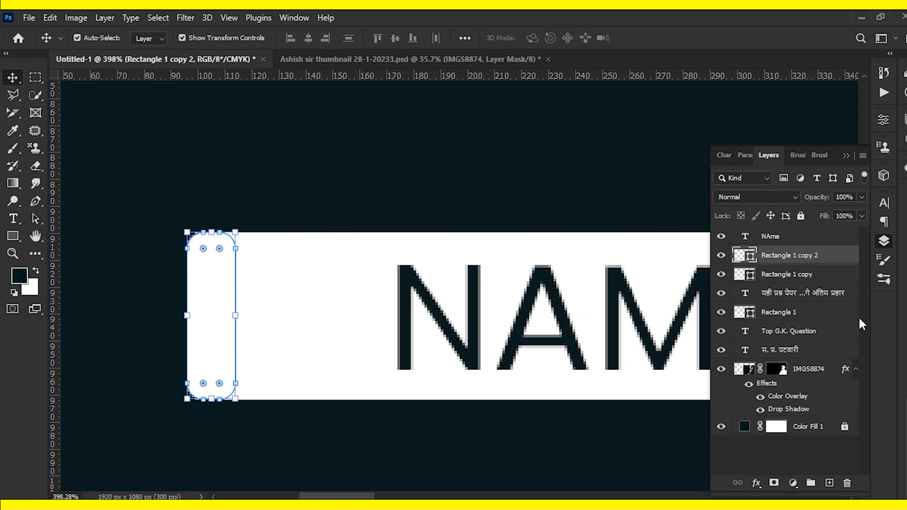
Step: Square off the narrow strip's right corners with 0 px radii, keeping 6 px on its left corners
{"action": "left_click", "coordinate": [883, 222]}
{"action": "left_click", "coordinate": [882, 205]}
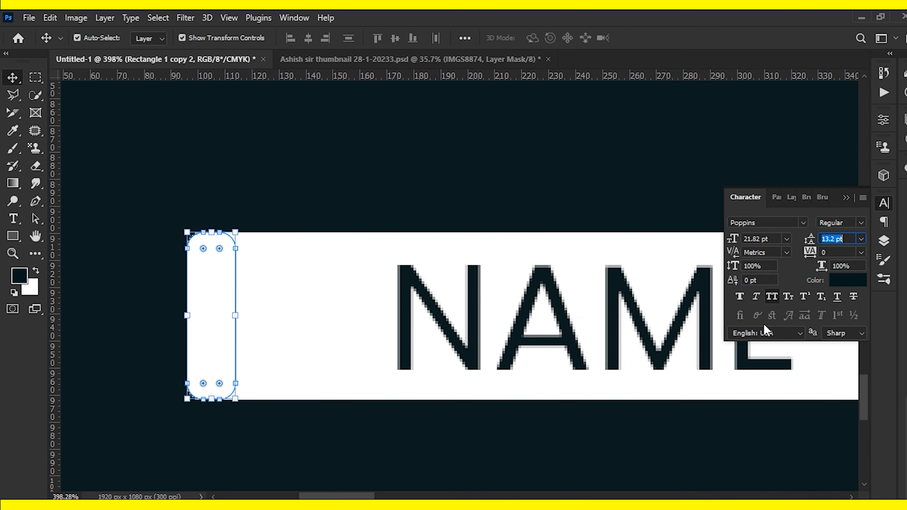
{"action": "left_click", "coordinate": [205, 309]}
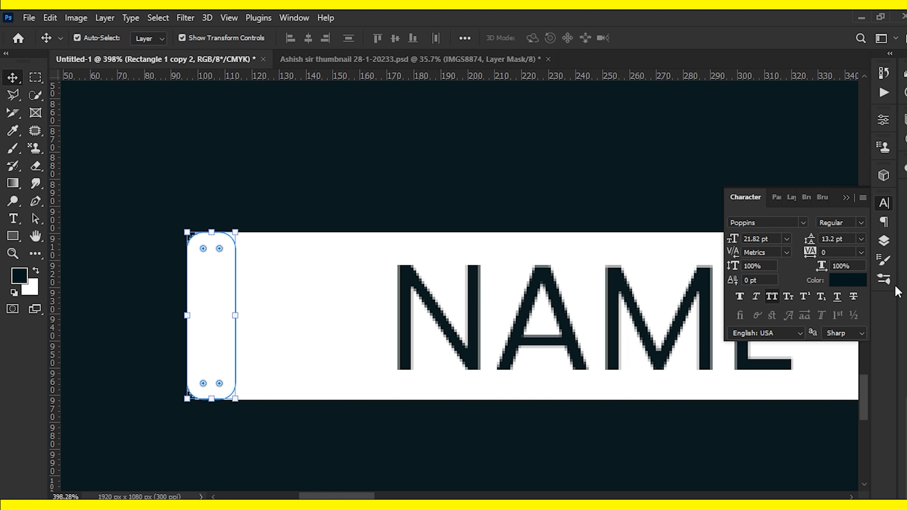
{"action": "left_click", "coordinate": [884, 143]}
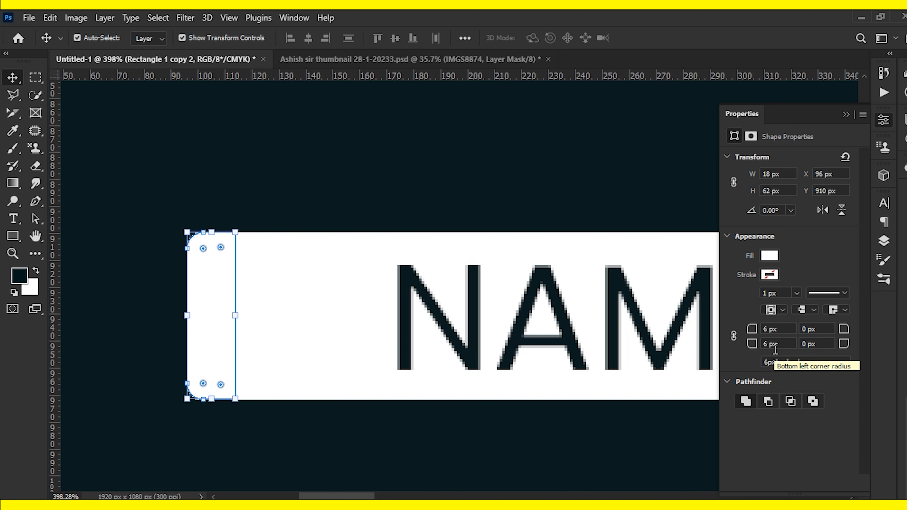
{"action": "left_click", "coordinate": [462, 460]}
{"action": "left_click", "coordinate": [20, 276]}
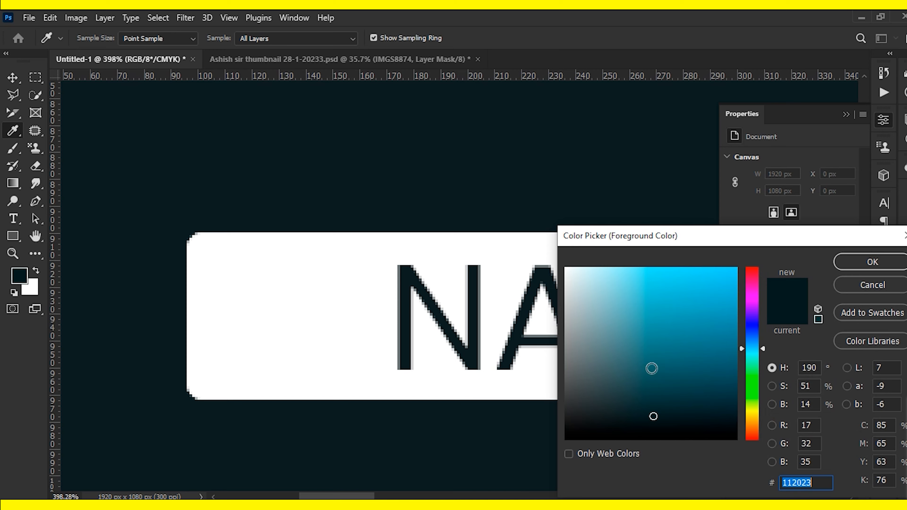
{"action": "left_click", "coordinate": [868, 282]}
{"action": "scroll", "coordinate": [348, 314], "scroll_direction": "down", "scroll_amount": 8}
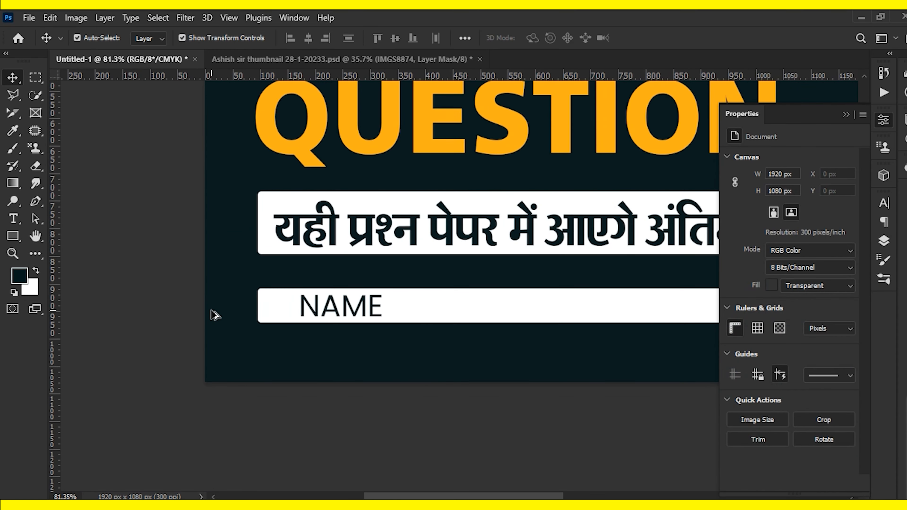
Step: Sample the headline's orange (ffb400) as the foreground colour and fill the narrow strip with it
{"action": "left_click", "coordinate": [25, 278]}
{"action": "left_click", "coordinate": [252, 123]}
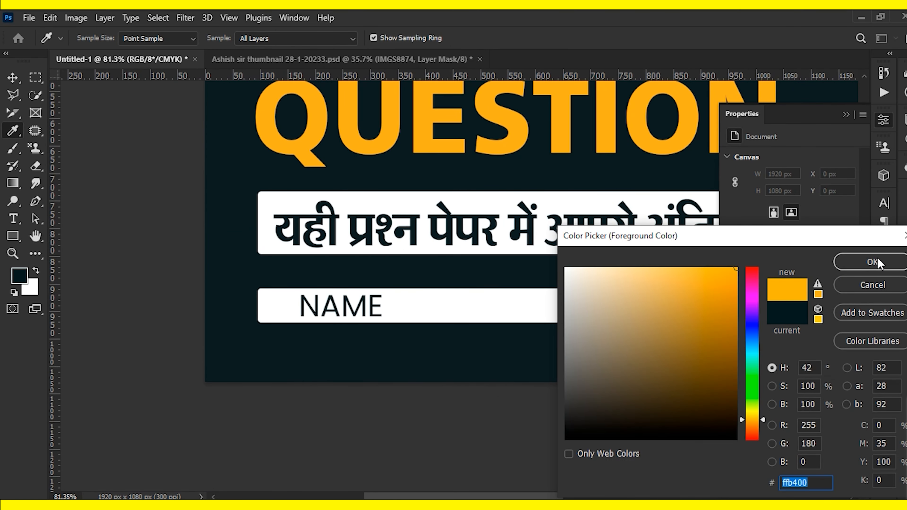
{"action": "left_click", "coordinate": [872, 262]}
{"action": "scroll", "coordinate": [259, 330], "scroll_direction": "up", "scroll_amount": 5}
{"action": "left_click", "coordinate": [270, 274]}
{"action": "key", "text": "alt+BackSpace"}
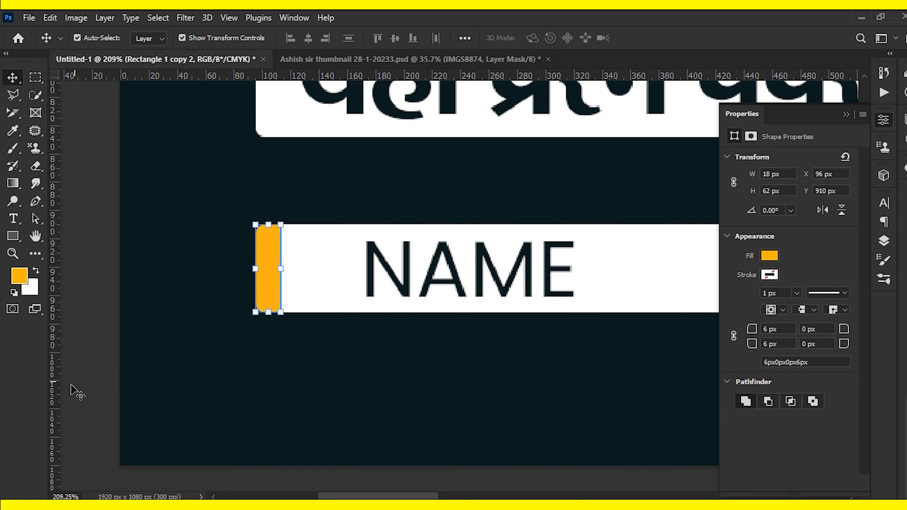
{"action": "left_click", "coordinate": [77, 393]}
Step: Shorten the white NAME bar from its right side to 402 px wide
{"action": "scroll", "coordinate": [137, 360], "scroll_direction": "down", "scroll_amount": 7}
{"action": "left_click", "coordinate": [427, 336]}
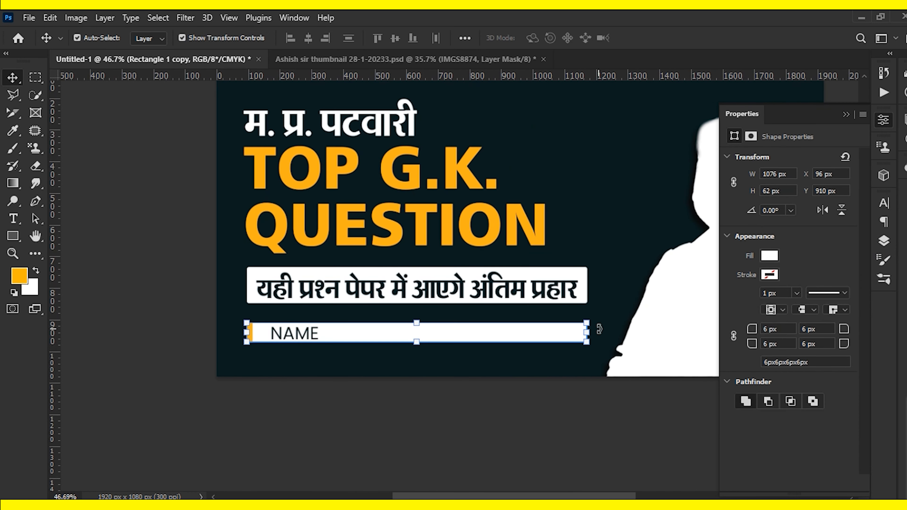
{"action": "left_click_drag", "start_coordinate": [587, 333], "coordinate": [378, 355]}
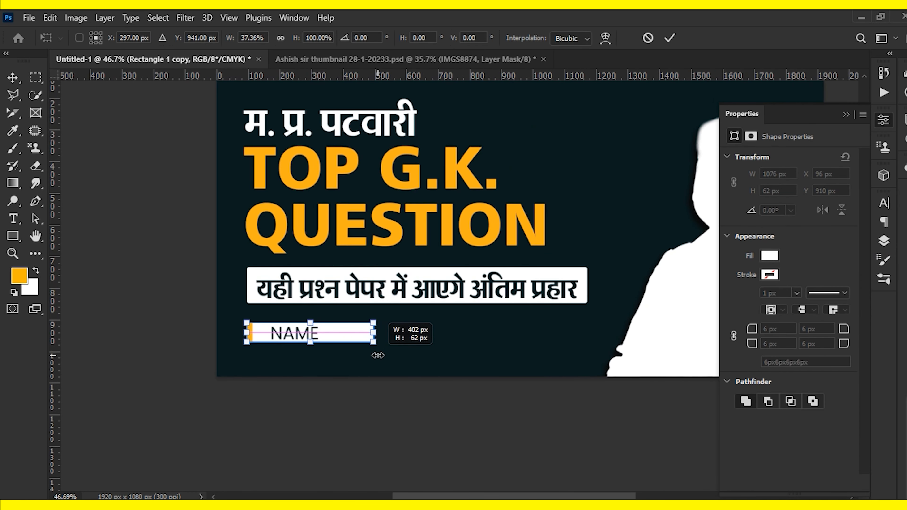
{"action": "key", "text": "Return"}
{"action": "left_click", "coordinate": [345, 399], "text": "ctrl"}
Step: Scale the NAME text down around its centre to about 11.5 pt
{"action": "scroll", "coordinate": [295, 344], "scroll_direction": "up", "scroll_amount": 5}
{"action": "left_click", "coordinate": [313, 321], "text": "ctrl"}
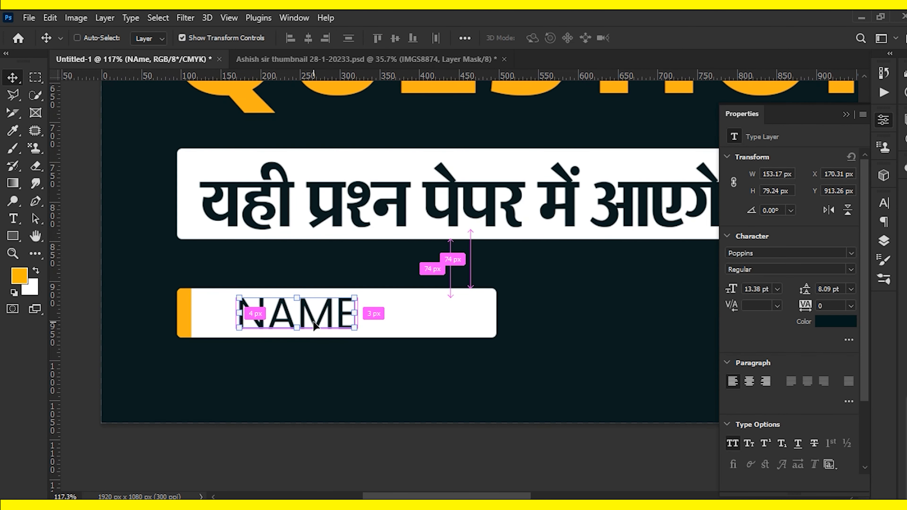
{"action": "scroll", "coordinate": [313, 321], "scroll_direction": "up", "scroll_amount": 2}
{"action": "key", "text": "ctrl+t"}
{"action": "left_click_drag", "start_coordinate": [368, 297], "coordinate": [358, 305], "text": "alt"}
{"action": "key", "text": "Return"}
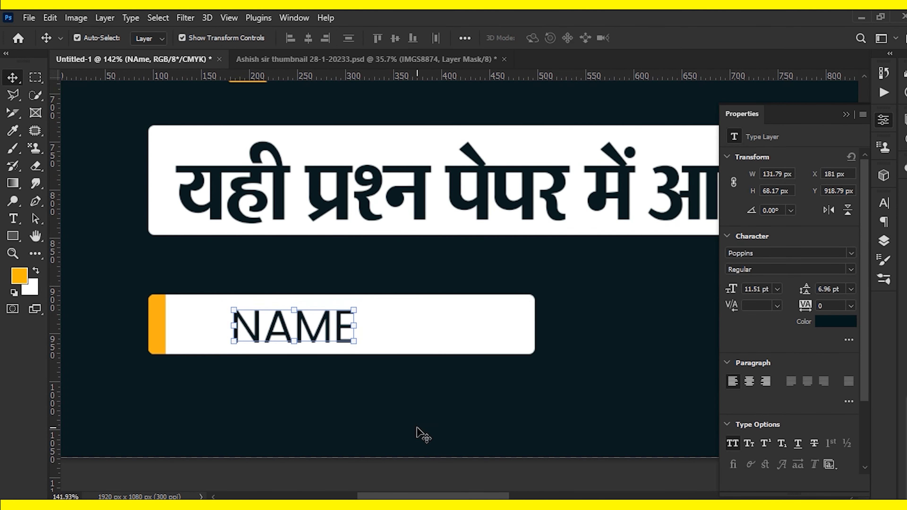
Step: Centre the NAME text horizontally on the shortened white bar
{"action": "left_click", "coordinate": [383, 325]}
{"action": "left_click", "coordinate": [316, 41]}
{"action": "left_click", "coordinate": [607, 371]}
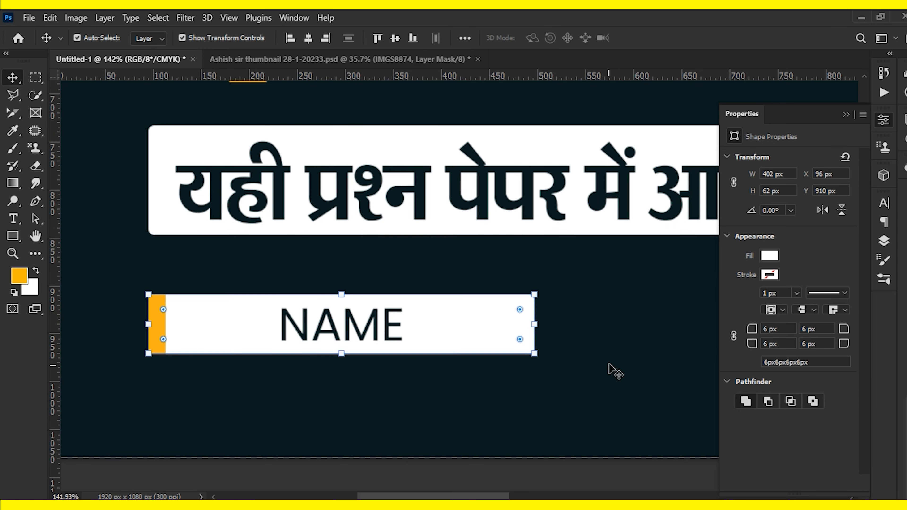
{"action": "scroll", "coordinate": [277, 434], "scroll_direction": "down", "scroll_amount": 5}
{"action": "key", "text": "ctrl+s"}
{"action": "left_click", "coordinate": [543, 431]}
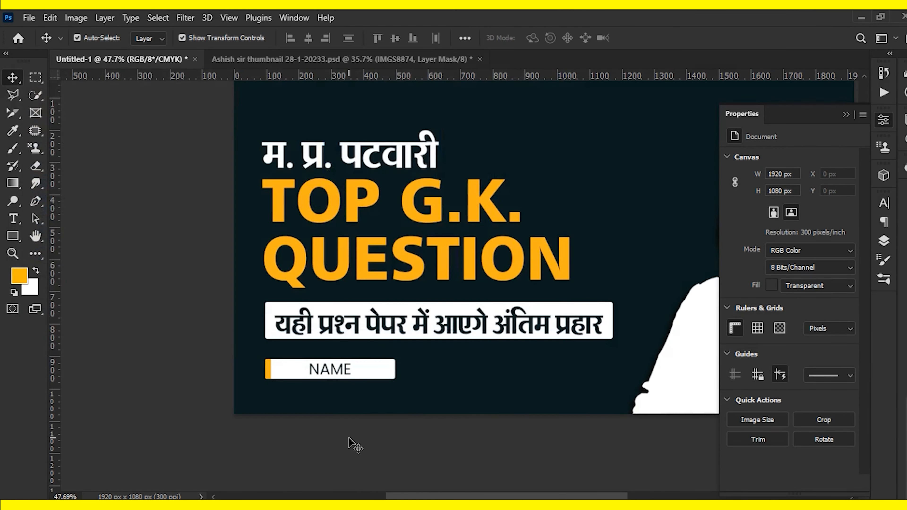
Step: Group the NAME text, its white bar and the orange strip
{"action": "scroll", "coordinate": [401, 404], "scroll_direction": "down", "scroll_amount": 2}
{"action": "scroll", "coordinate": [214, 409], "scroll_direction": "up", "scroll_amount": 1}
{"action": "left_click_drag", "start_coordinate": [208, 407], "coordinate": [337, 356]}
{"action": "key", "text": "ctrl+g"}
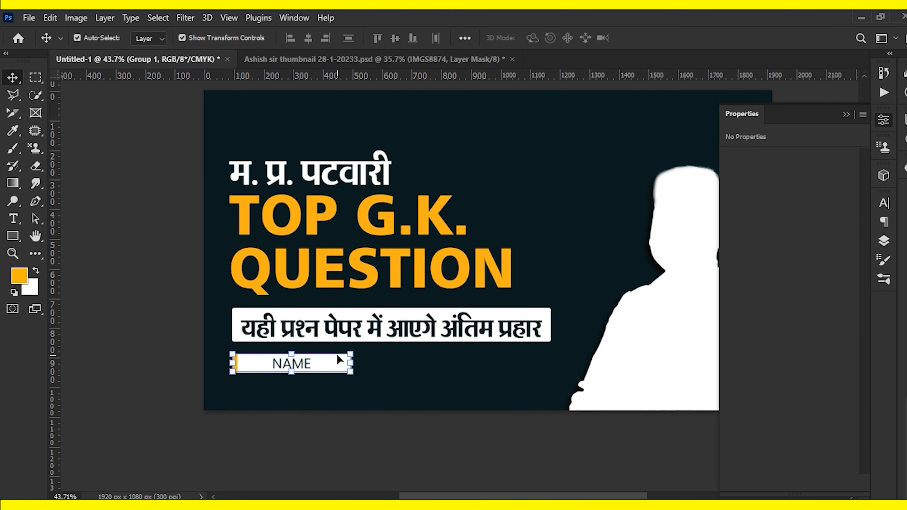
{"action": "left_click", "coordinate": [241, 426]}
Step: Scale the entire text block, including the tagline and NAME bars, up to about 104%
{"action": "scroll", "coordinate": [241, 426], "scroll_direction": "down", "scroll_amount": 3}
{"action": "left_click_drag", "start_coordinate": [198, 446], "coordinate": [360, 256]}
{"action": "left_click_drag", "start_coordinate": [453, 385], "coordinate": [462, 398]}
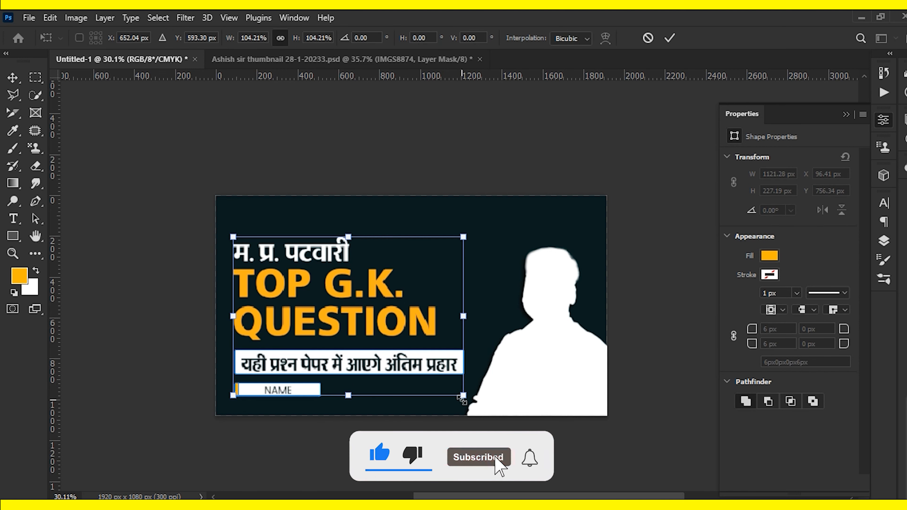
{"action": "key", "text": "Return"}
{"action": "left_click", "coordinate": [658, 402]}
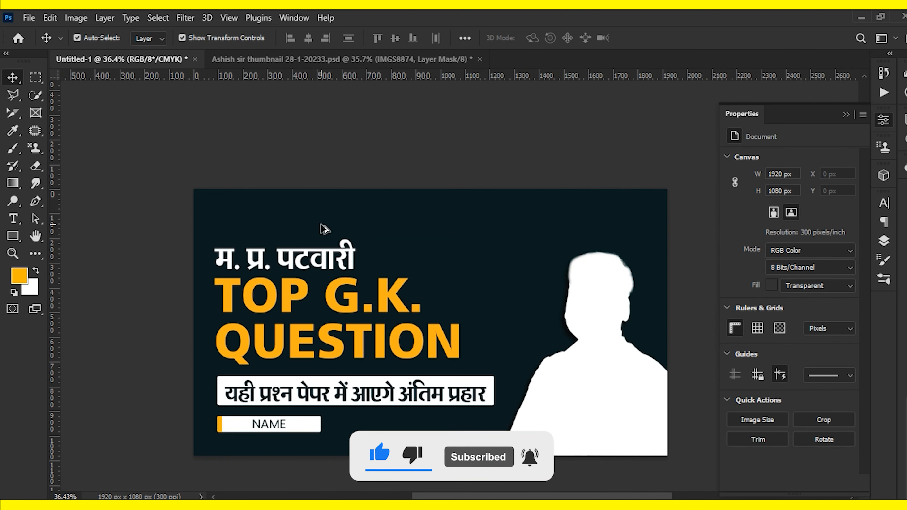
Step: Duplicate the Hindi headline line above the original and set the copy's font to Poppins Medium
{"action": "scroll", "coordinate": [322, 227], "scroll_direction": "up", "scroll_amount": 2}
{"action": "left_click_drag", "start_coordinate": [267, 264], "coordinate": [264, 223], "text": "alt"}
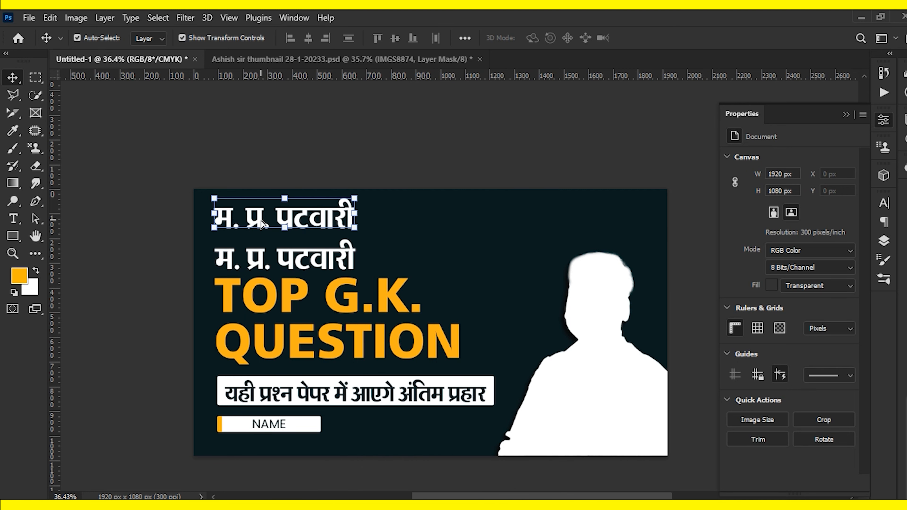
{"action": "double_click", "coordinate": [260, 216]}
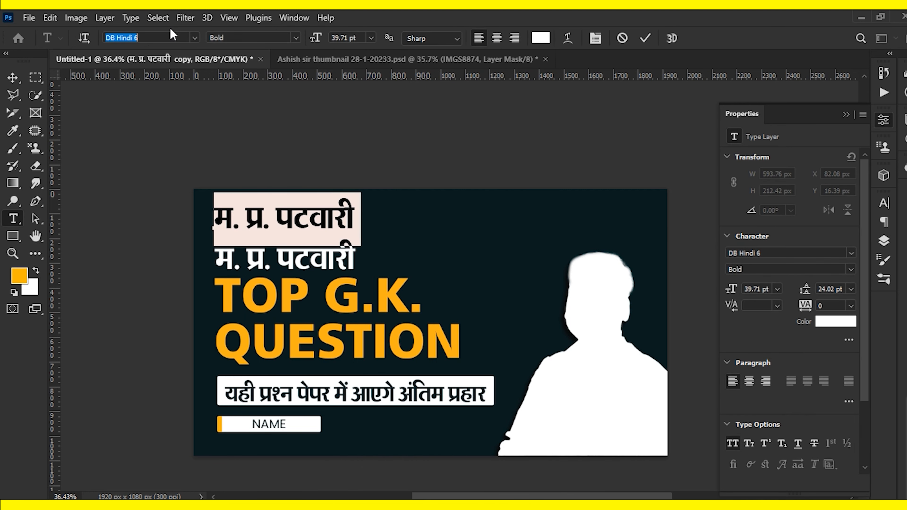
{"action": "type", "text": "Poppins"}
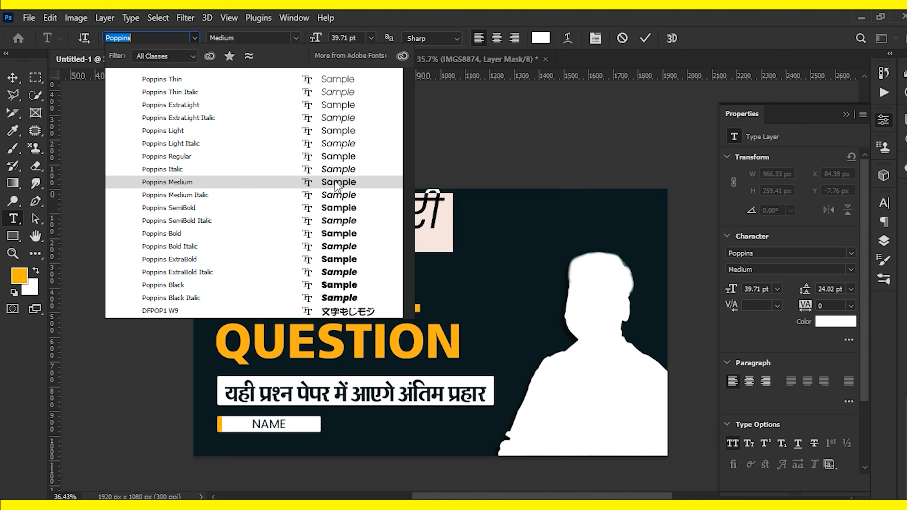
{"action": "left_click", "coordinate": [338, 183]}
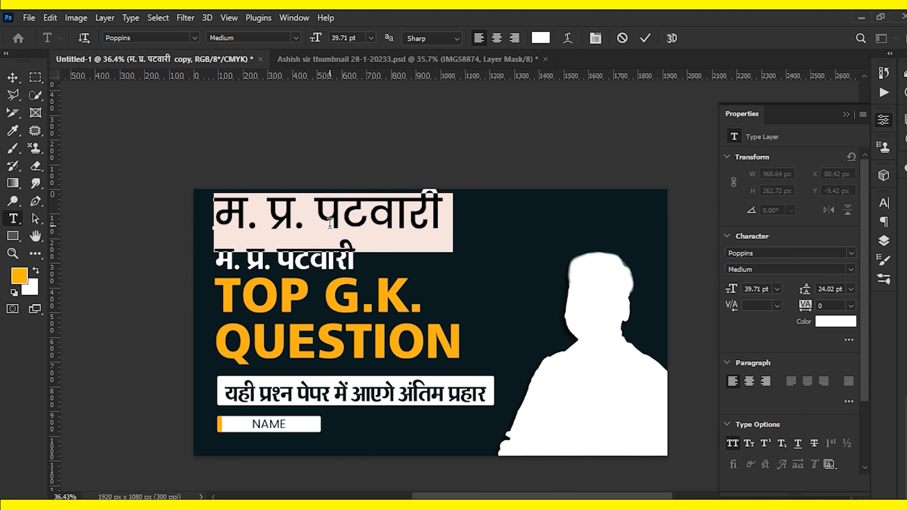
Step: Replace the copied headline line with the text LOGO HEAR and scale it down to 11.51 pt
{"action": "type", "text": "LOGO HEAR"}
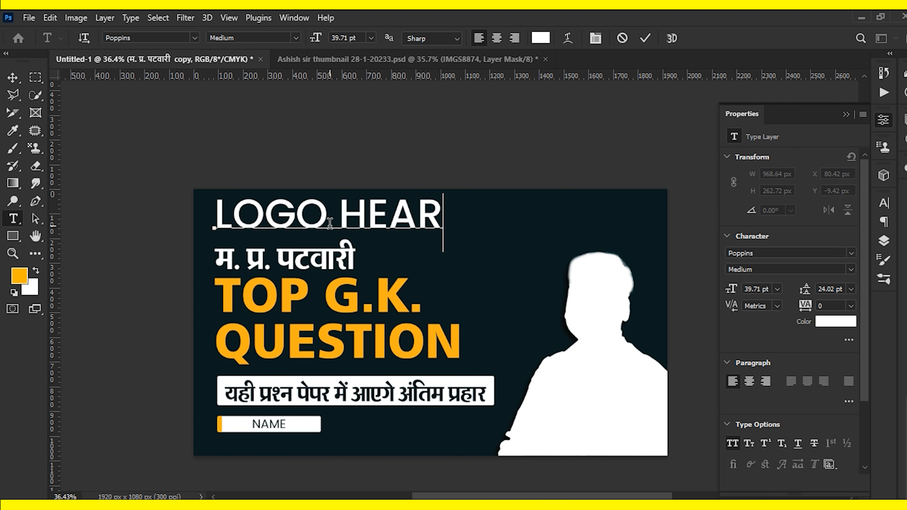
{"action": "key", "text": "ctrl+t"}
{"action": "left_click_drag", "start_coordinate": [443, 251], "coordinate": [259, 311]}
{"action": "key", "text": "Return"}
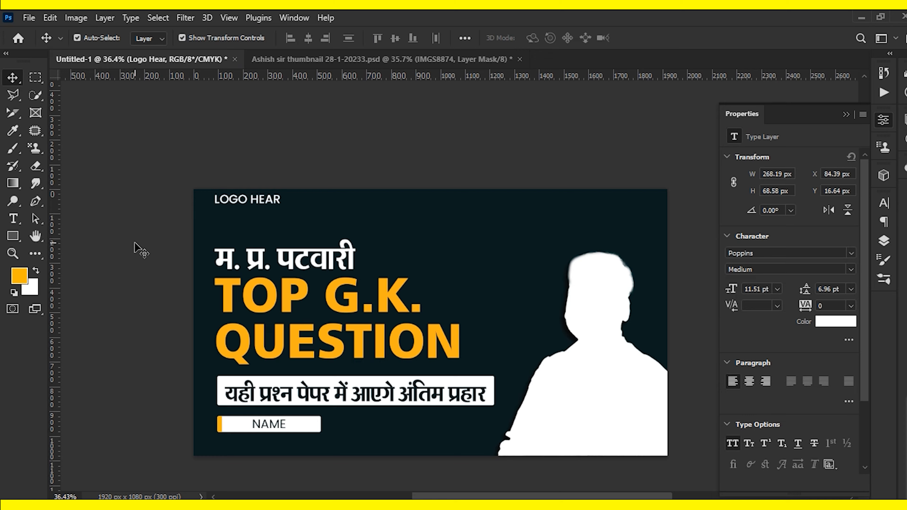
Step: Move the LOGO HEAR text 4 px left and 23 px down, in line with the headline's left edge
{"action": "scroll", "coordinate": [248, 206], "scroll_direction": "up", "scroll_amount": 5}
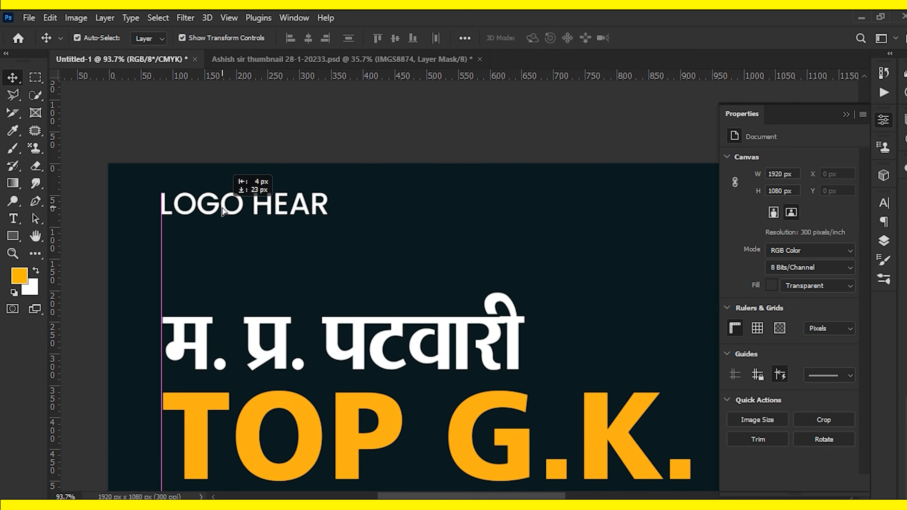
{"action": "scroll", "coordinate": [222, 210], "scroll_direction": "down", "scroll_amount": 4}
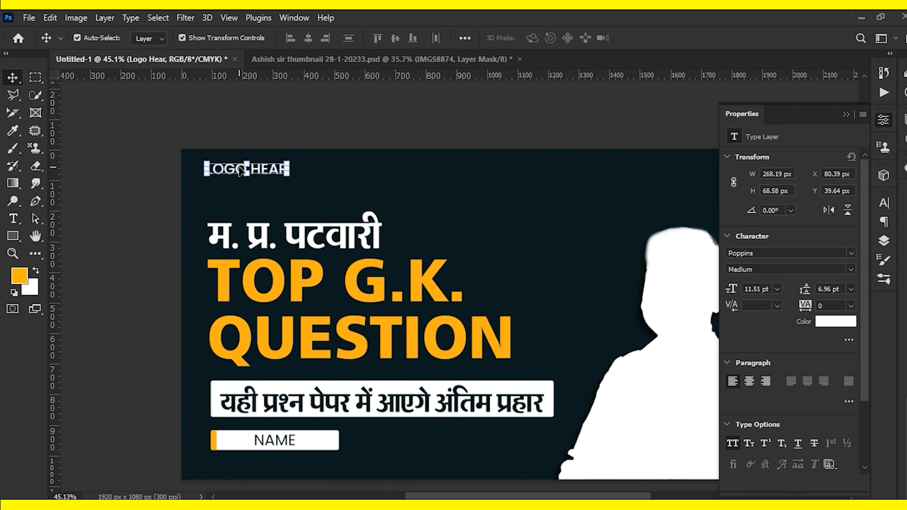
{"action": "scroll", "coordinate": [214, 303], "scroll_direction": "down", "scroll_amount": 2}
{"action": "key", "text": "ctrl+shift+s"}
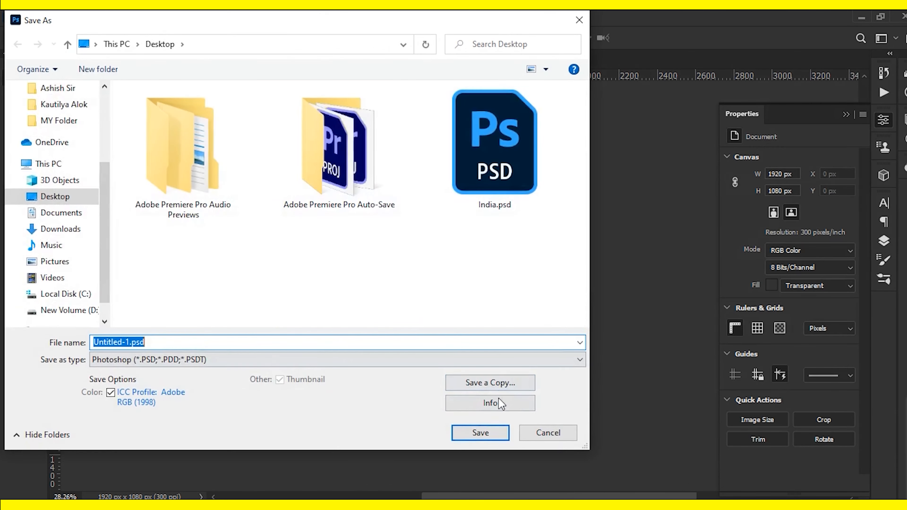
{"action": "left_click", "coordinate": [556, 432]}
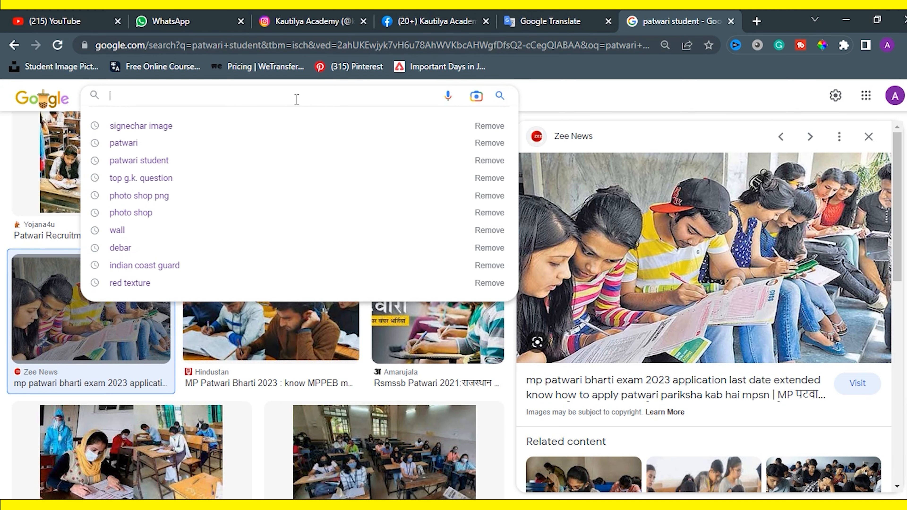
Step: Search Google Images in Chrome for "study" and copy the picture of a hand writing in a notebook beside a mug
{"action": "left_click", "coordinate": [297, 99]}
{"action": "type", "text": "study"}
{"action": "key", "text": "Return"}
{"action": "left_click", "coordinate": [451, 254]}
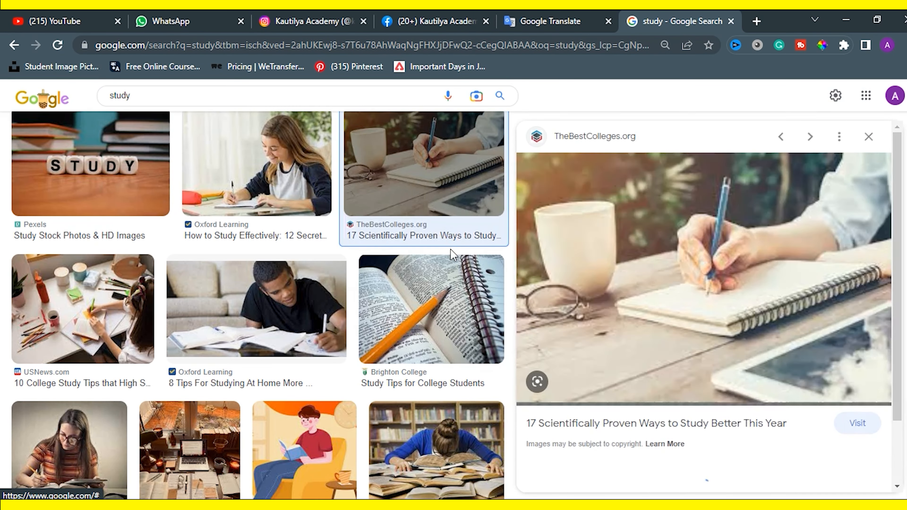
{"action": "right_click", "coordinate": [714, 239]}
{"action": "right_click", "coordinate": [694, 253]}
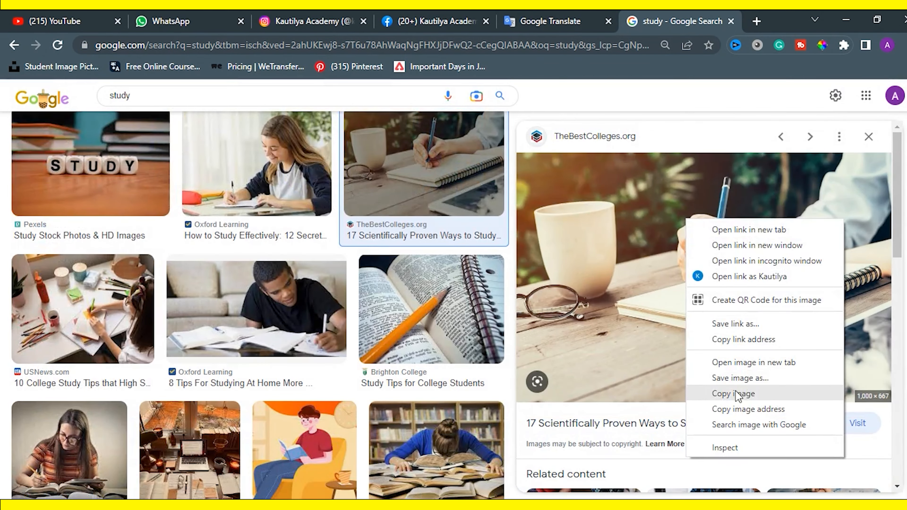
{"action": "left_click", "coordinate": [736, 393]}
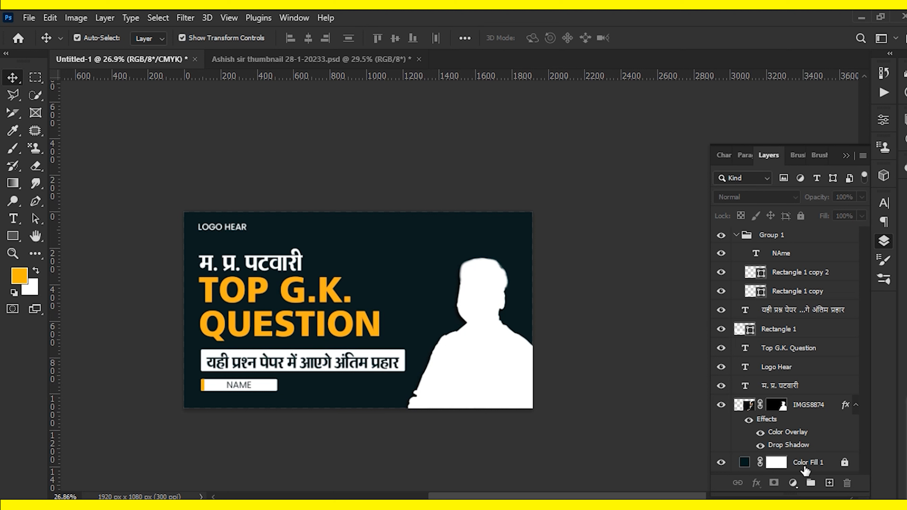
Step: Paste the copied photo into Photoshop just above the background fill and enlarge it into the canvas's upper-right corner
{"action": "key", "text": "ctrl+v"}
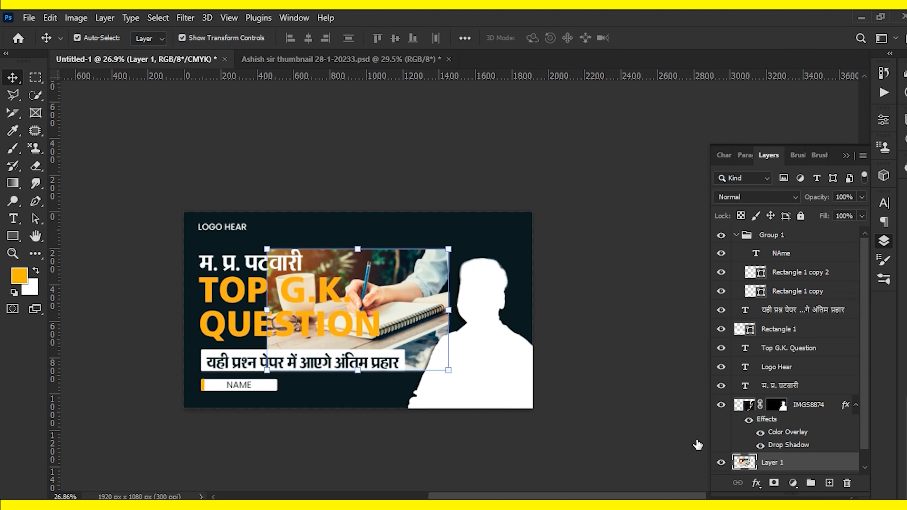
{"action": "mouse_move", "coordinate": [449, 249]}
{"action": "left_mouse_down"}
{"action": "mouse_move", "coordinate": [522, 200]}
{"action": "mouse_move", "coordinate": [465, 256]}
{"action": "left_mouse_up"}
{"action": "key", "text": "Return"}
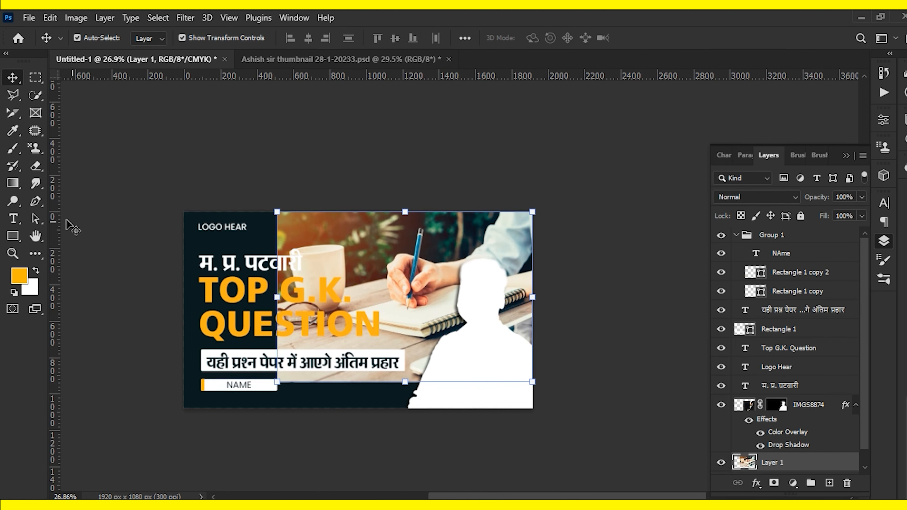
Step: Erase the pasted photo's lower and left edges with a soft 700 px Eraser so they fade into the background
{"action": "left_click", "coordinate": [36, 165]}
{"action": "mouse_move", "coordinate": [300, 368]}
{"action": "left_mouse_down"}
{"action": "mouse_move", "coordinate": [267, 370]}
{"action": "mouse_move", "coordinate": [462, 400]}
{"action": "mouse_move", "coordinate": [427, 390]}
{"action": "left_mouse_up"}
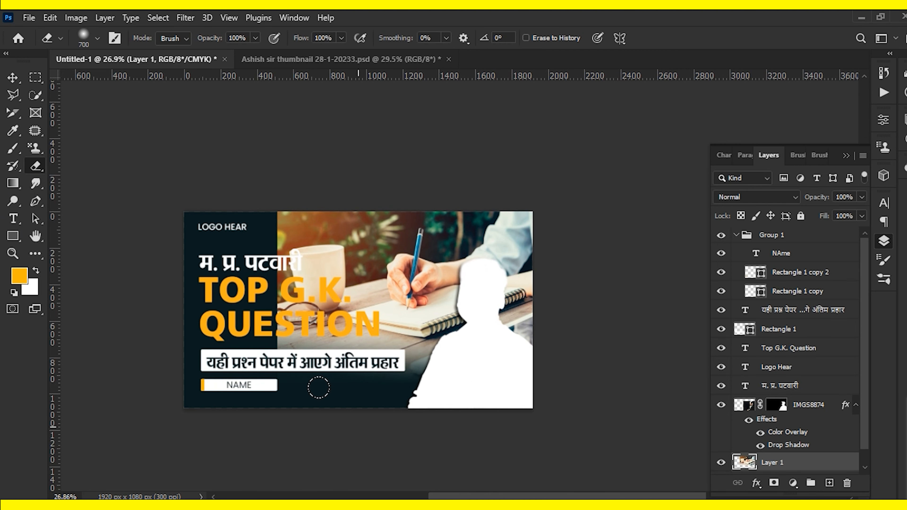
{"action": "mouse_move", "coordinate": [197, 176]}
{"action": "left_mouse_down"}
{"action": "mouse_move", "coordinate": [190, 153]}
{"action": "mouse_move", "coordinate": [200, 222]}
{"action": "mouse_move", "coordinate": [189, 342]}
{"action": "left_mouse_up"}
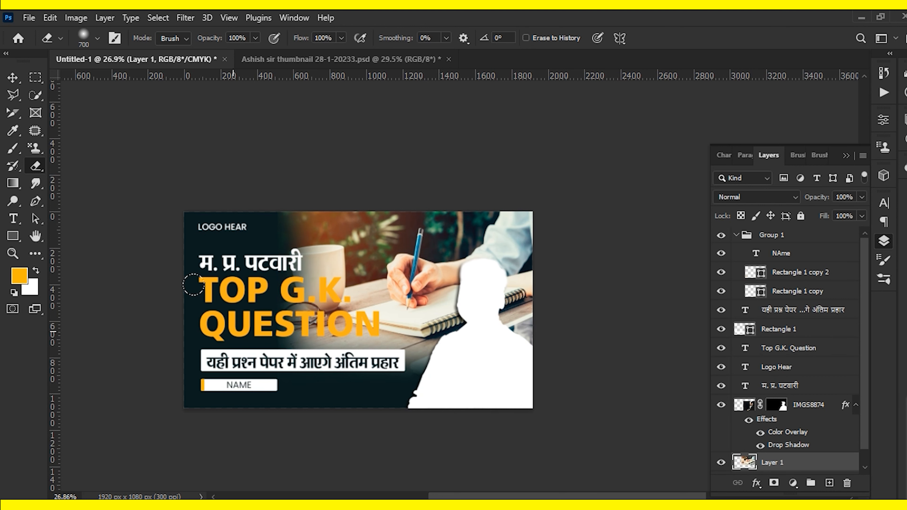
{"action": "left_click_drag", "start_coordinate": [208, 303], "coordinate": [273, 358]}
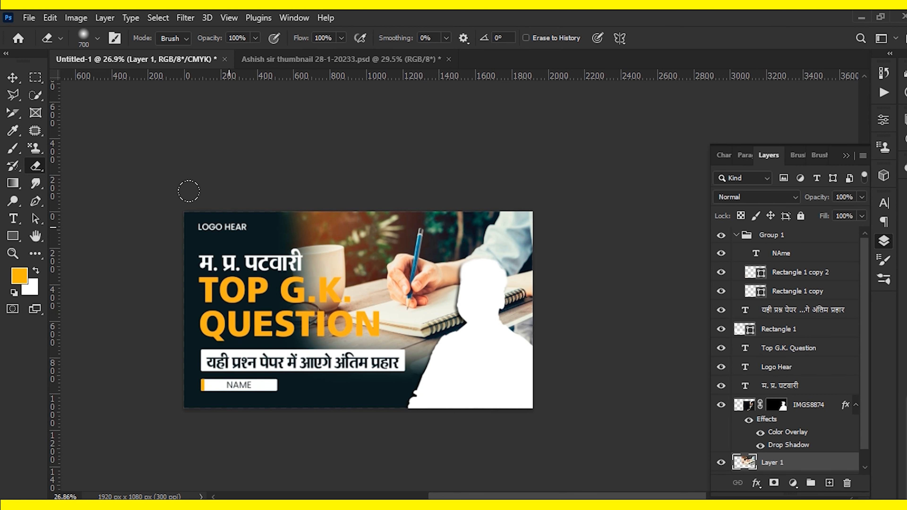
{"action": "left_click_drag", "start_coordinate": [189, 191], "coordinate": [193, 314]}
Step: Enlarge the faded photo slightly so that it extends just past the canvas's top and right edges
{"action": "left_click", "coordinate": [13, 78]}
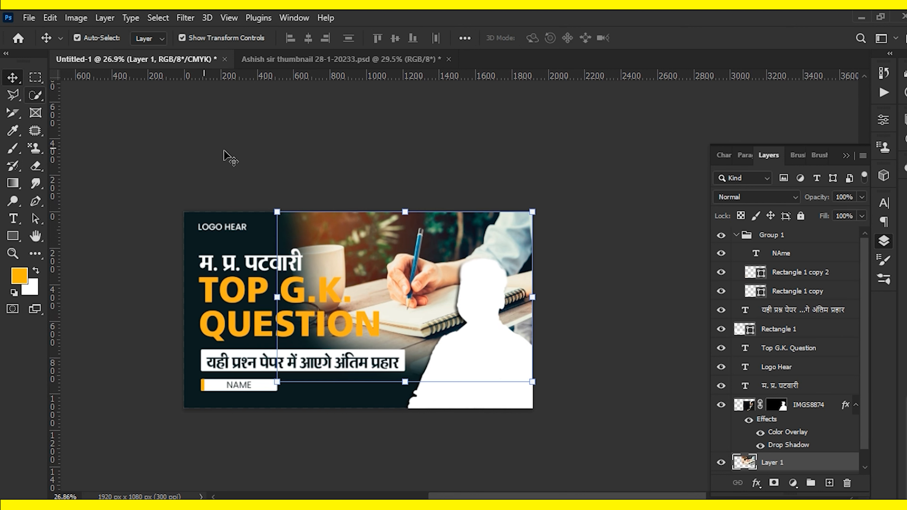
{"action": "left_click_drag", "start_coordinate": [533, 213], "coordinate": [536, 211]}
{"action": "key", "text": "Return"}
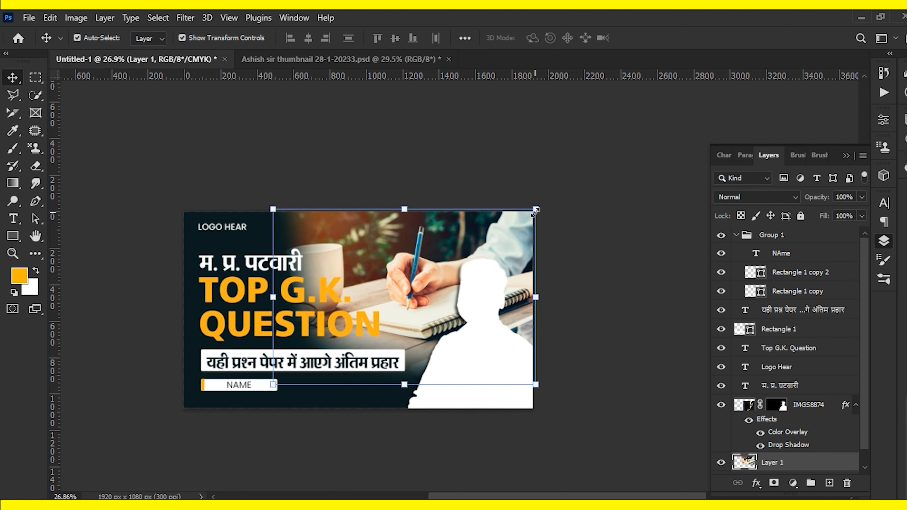
Step: Set the photo layer's blend mode to Overlay and duplicate the layer
{"action": "left_click", "coordinate": [785, 197]}
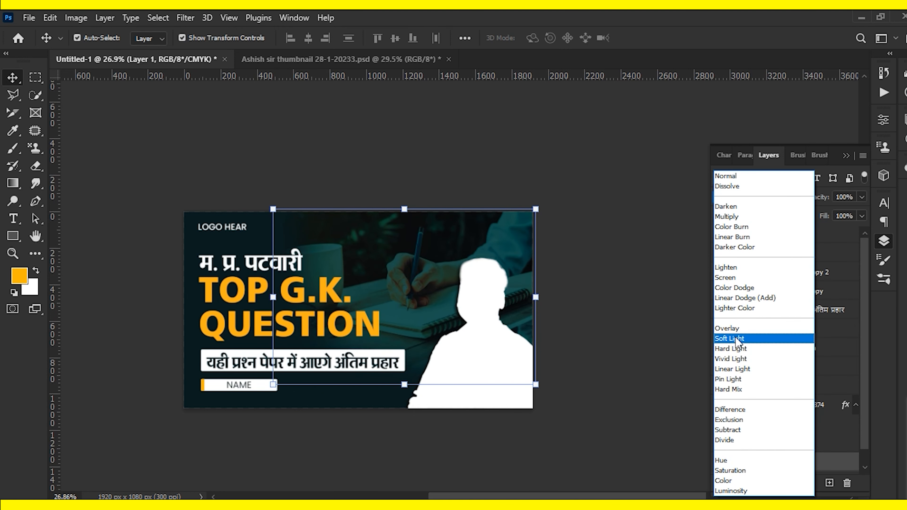
{"action": "left_click", "coordinate": [738, 329]}
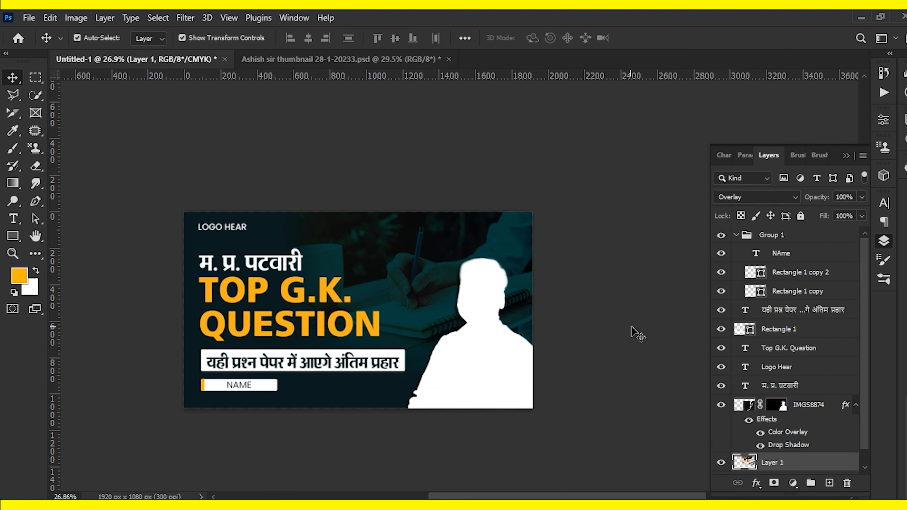
{"action": "key", "text": "ctrl+j"}
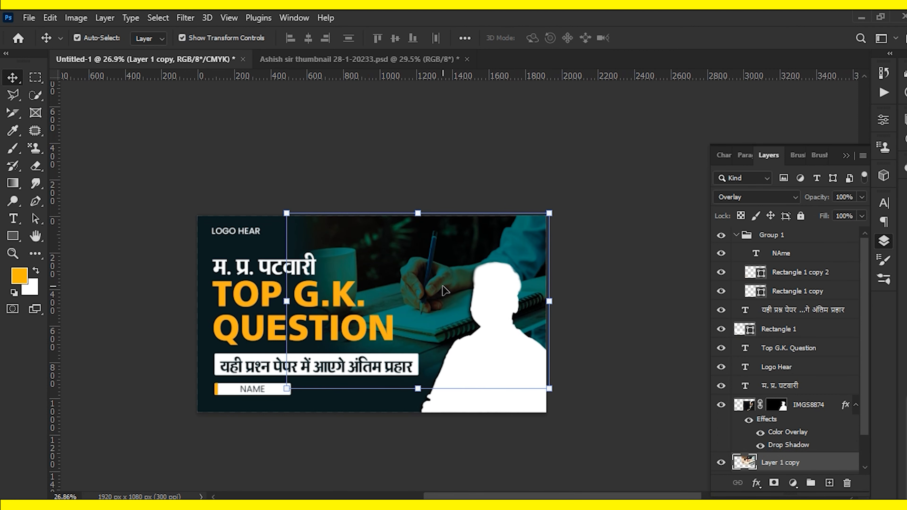
{"action": "left_click", "coordinate": [629, 292], "text": "ctrl"}
{"action": "scroll", "coordinate": [795, 411], "scroll_direction": "down", "scroll_amount": 2}
Step: Select the photo layer and its duplicate, try merging them, and undo the merge
{"action": "left_click", "coordinate": [780, 427]}
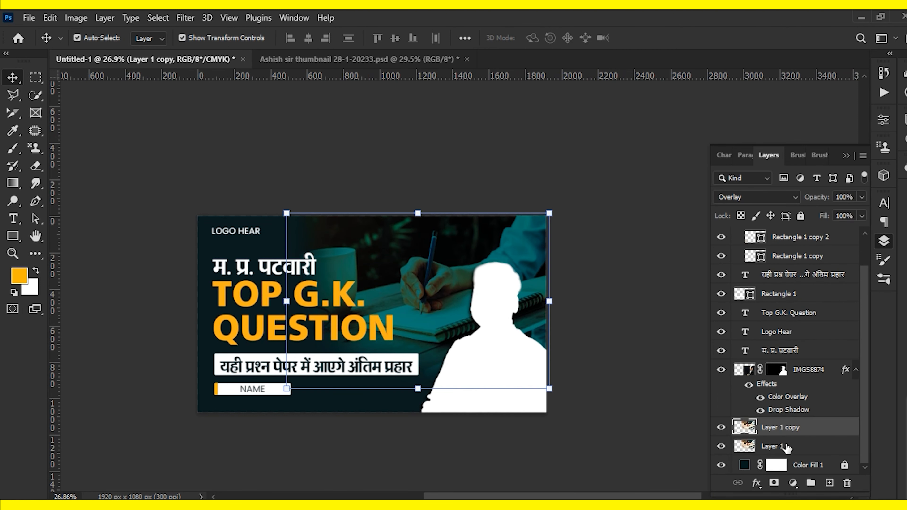
{"action": "left_click", "coordinate": [785, 447], "text": "shift"}
{"action": "key", "text": "ctrl+e"}
{"action": "left_click", "coordinate": [646, 323], "text": "ctrl"}
{"action": "key", "text": "ctrl+z"}
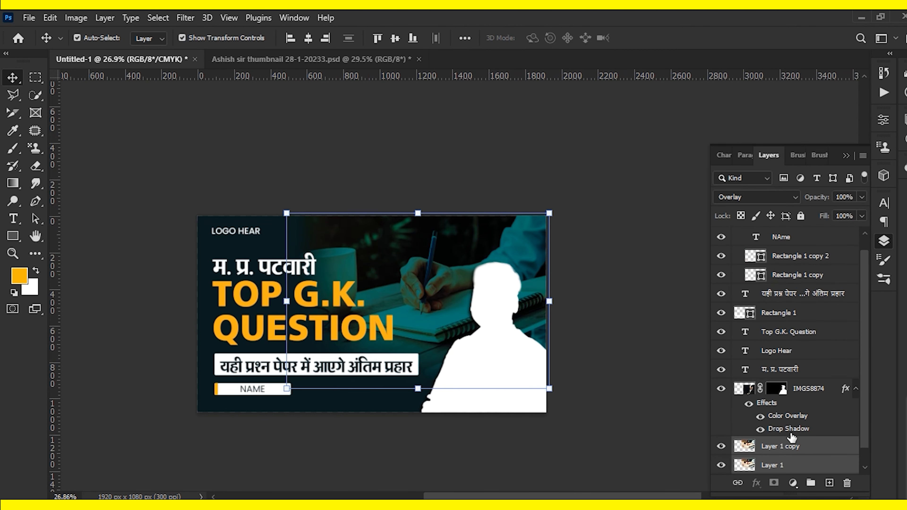
Step: Group the two selected photo layers and clear the selection
{"action": "key", "text": "ctrl+g"}
{"action": "left_click", "coordinate": [634, 330], "text": "ctrl"}
{"action": "scroll", "coordinate": [634, 330], "scroll_direction": "down", "scroll_amount": 1}
{"action": "scroll", "coordinate": [308, 306], "scroll_direction": "up", "scroll_amount": 2}
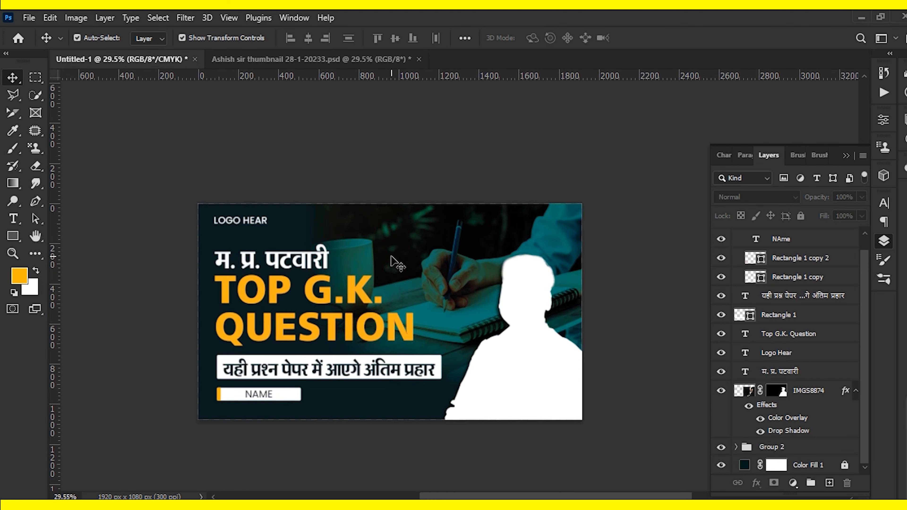
{"action": "scroll", "coordinate": [307, 305], "scroll_direction": "down", "scroll_amount": 1}
Step: In a new Chrome tab, search Google for "white textyure", shorten the query to "white" and open the image results
{"action": "key", "text": "alt+Tab"}
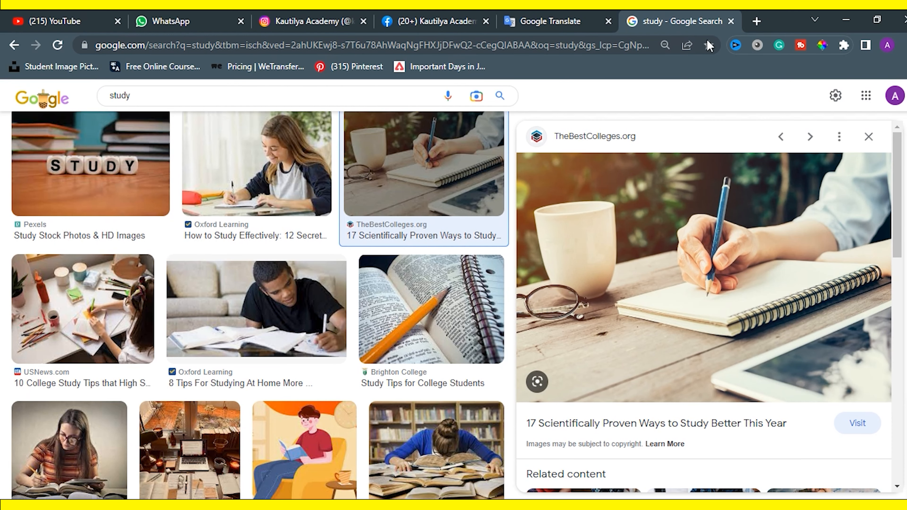
{"action": "left_click", "coordinate": [757, 22]}
{"action": "type", "text": "white textyure"}
{"action": "key", "text": "Return"}
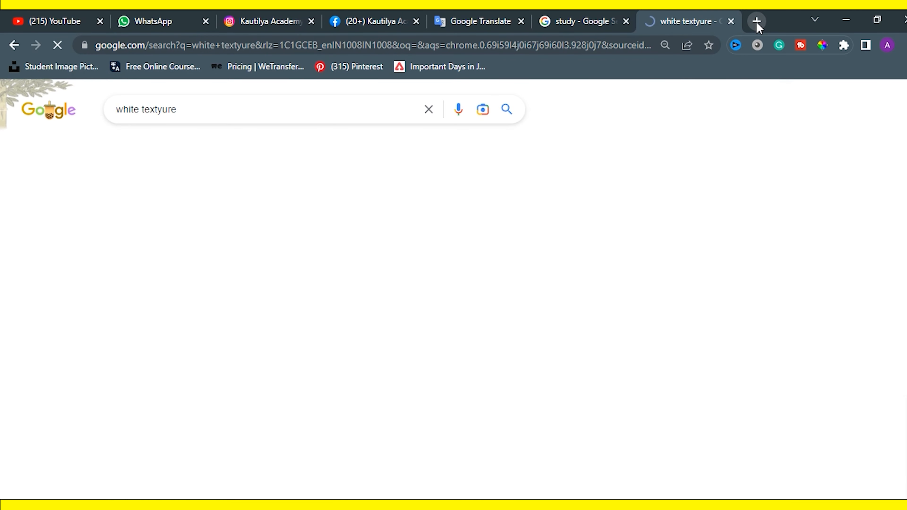
{"action": "double_click", "coordinate": [144, 118]}
{"action": "key", "text": "BackSpace"}
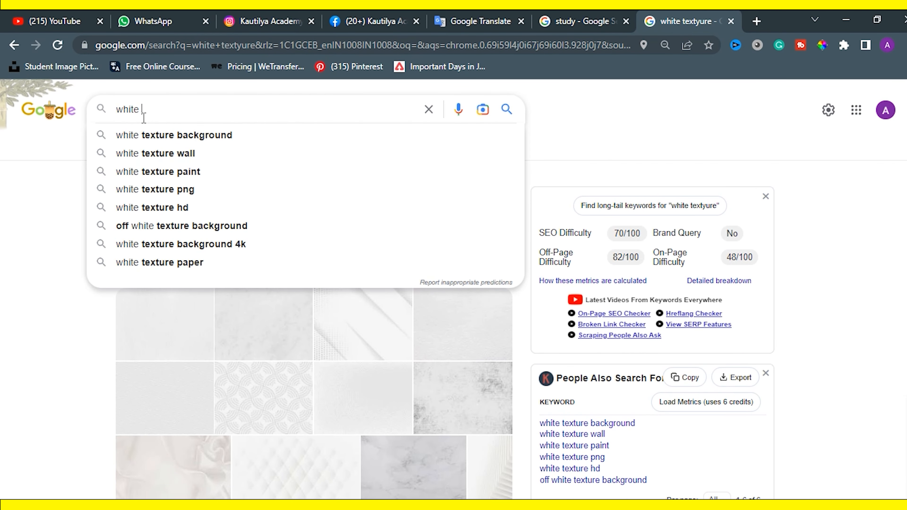
{"action": "key", "text": "Return"}
{"action": "left_click", "coordinate": [172, 146]}
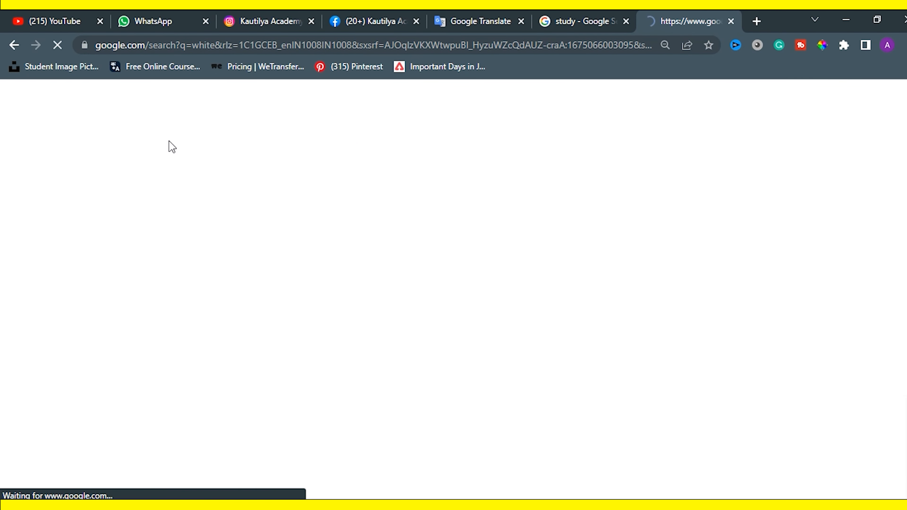
Step: Copy the Freepik white wallpaper image with diagonal streaks from the image results
{"action": "left_click", "coordinate": [364, 378]}
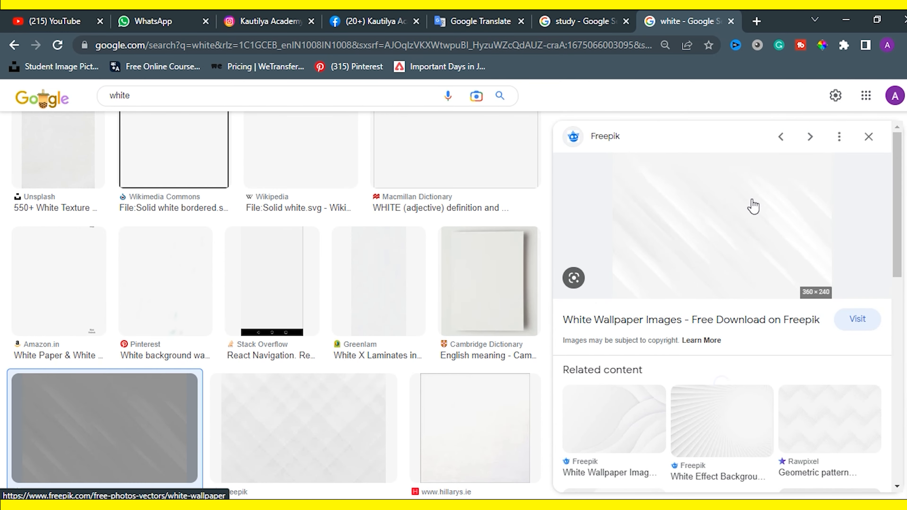
{"action": "right_click", "coordinate": [754, 206]}
{"action": "left_click", "coordinate": [764, 338]}
{"action": "right_click", "coordinate": [701, 204]}
{"action": "left_click", "coordinate": [871, 490]}
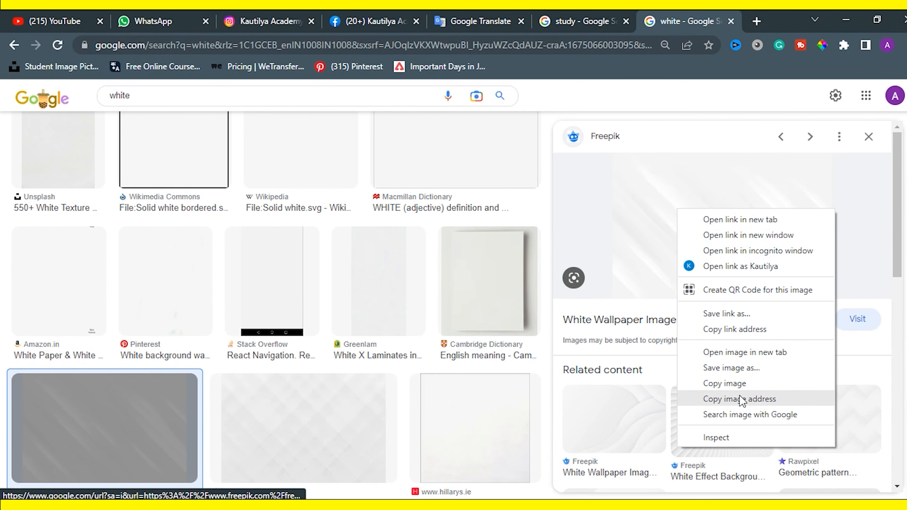
{"action": "left_click", "coordinate": [745, 399]}
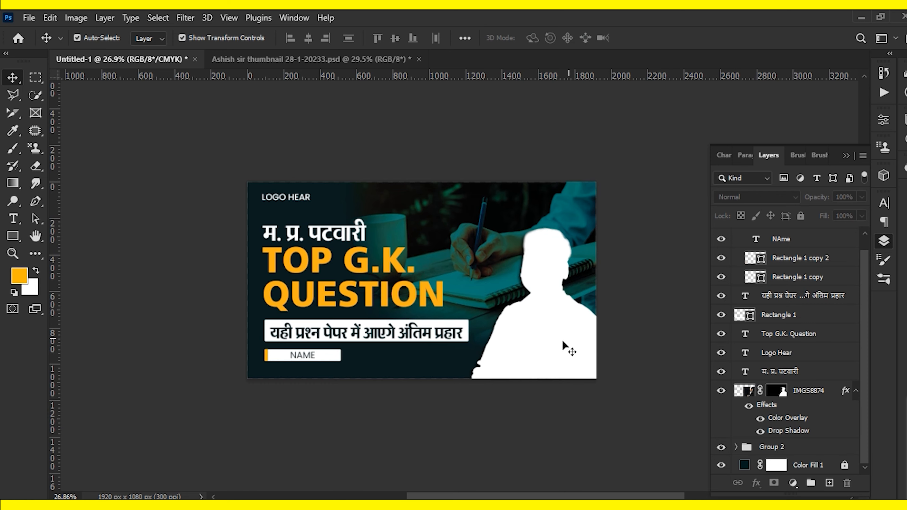
Step: Paste the white texture into Photoshop directly above the dark background fill, scale it to 452.90% and align it to the canvas's left edge
{"action": "left_click", "coordinate": [782, 465]}
{"action": "key", "text": "ctrl+v"}
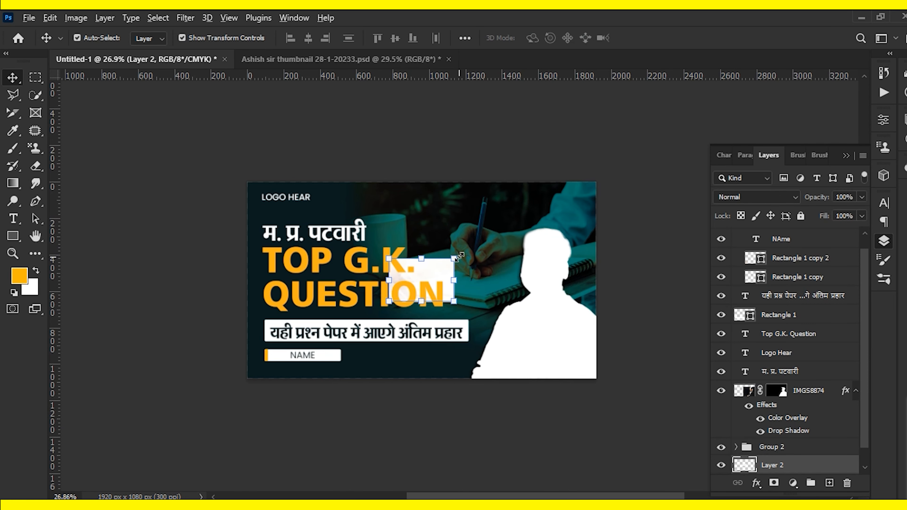
{"action": "left_click_drag", "start_coordinate": [460, 256], "coordinate": [576, 179]}
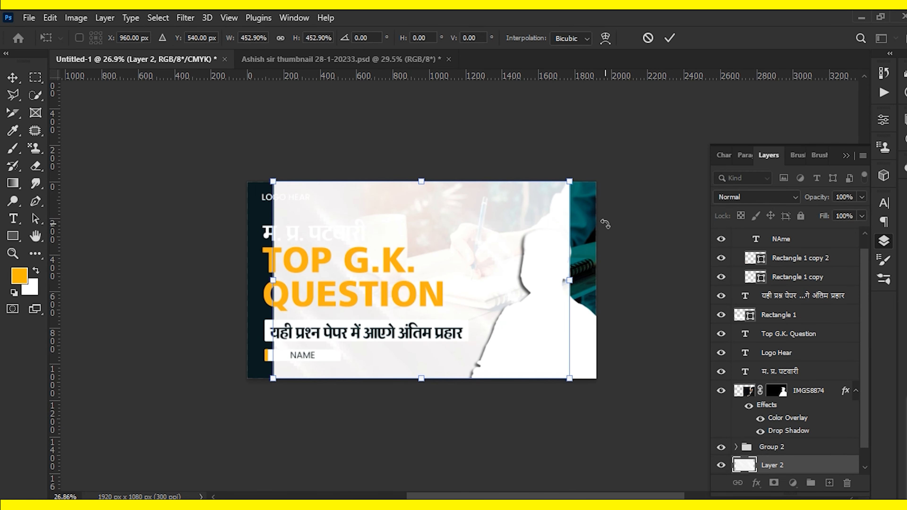
{"action": "key", "text": "Return"}
{"action": "left_click", "coordinate": [290, 38]}
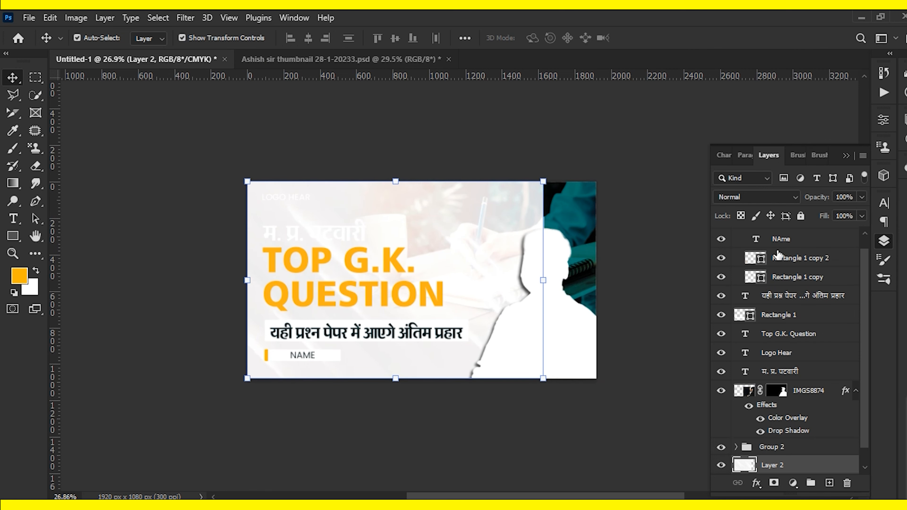
Step: Set the white texture layer's blend mode to Color Burn and its opacity to 50%
{"action": "left_click", "coordinate": [768, 197]}
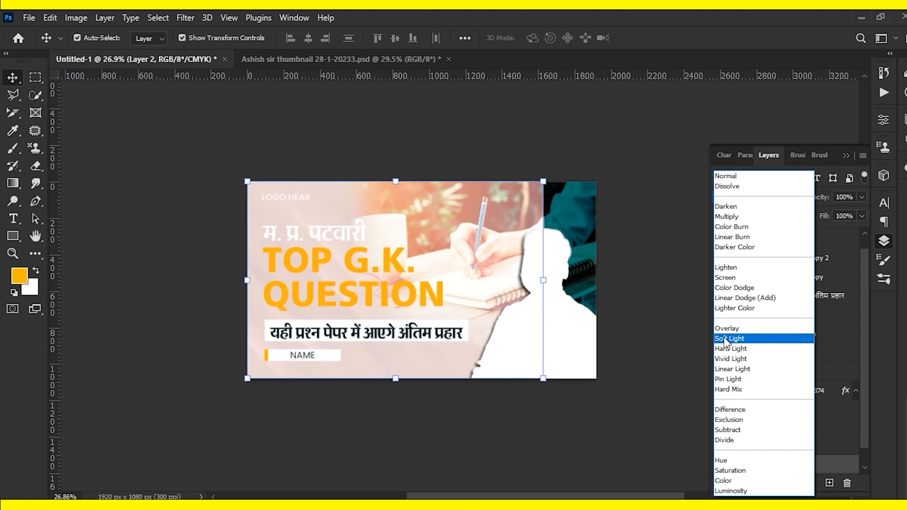
{"action": "left_click", "coordinate": [732, 226]}
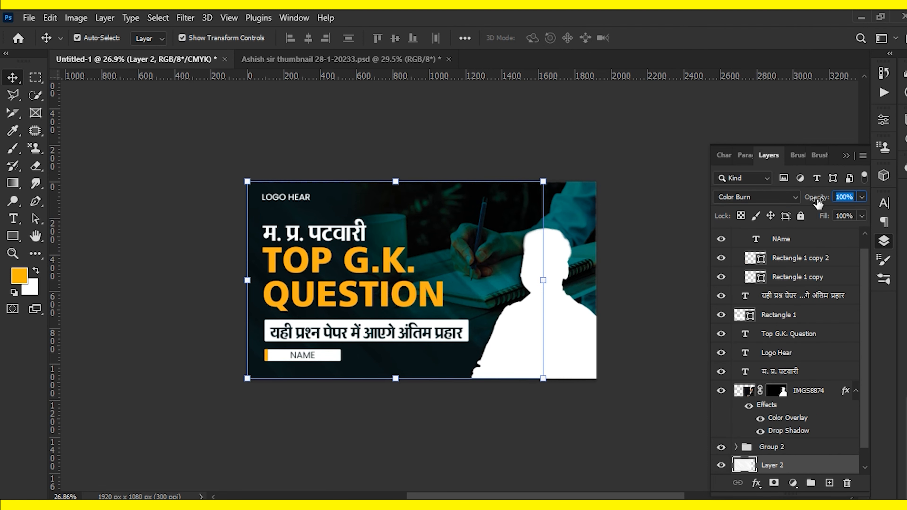
{"action": "type", "text": "50"}
{"action": "key", "text": "Return"}
{"action": "scroll", "coordinate": [806, 430], "scroll_direction": "down", "scroll_amount": 1}
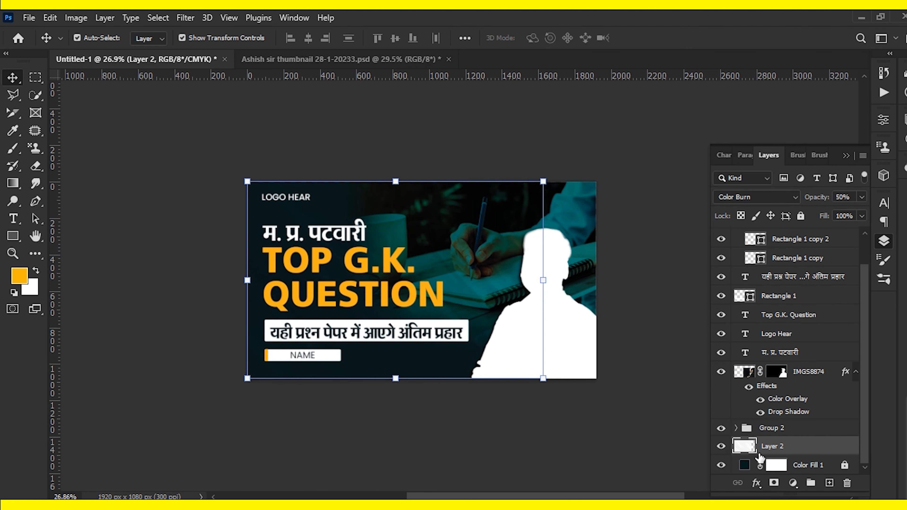
Step: Enlarge the white texture layer to cover the full canvas, centre it on the canvas, and fine-tune its size with a 97% scale
{"action": "left_click_drag", "start_coordinate": [551, 193], "coordinate": [584, 171]}
{"action": "key", "text": "Return"}
{"action": "key", "text": "ctrl+a"}
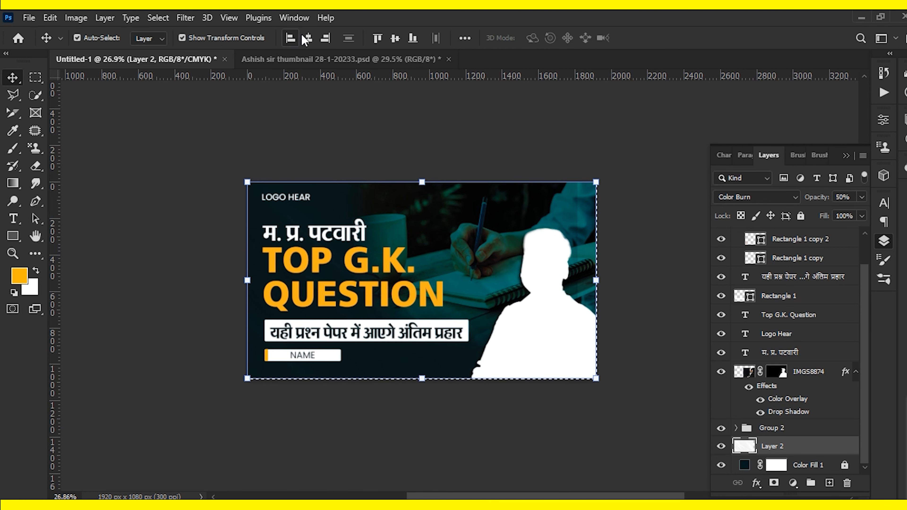
{"action": "left_click", "coordinate": [307, 39]}
{"action": "key", "text": "ctrl+d"}
{"action": "left_click_drag", "start_coordinate": [604, 158], "coordinate": [602, 167]}
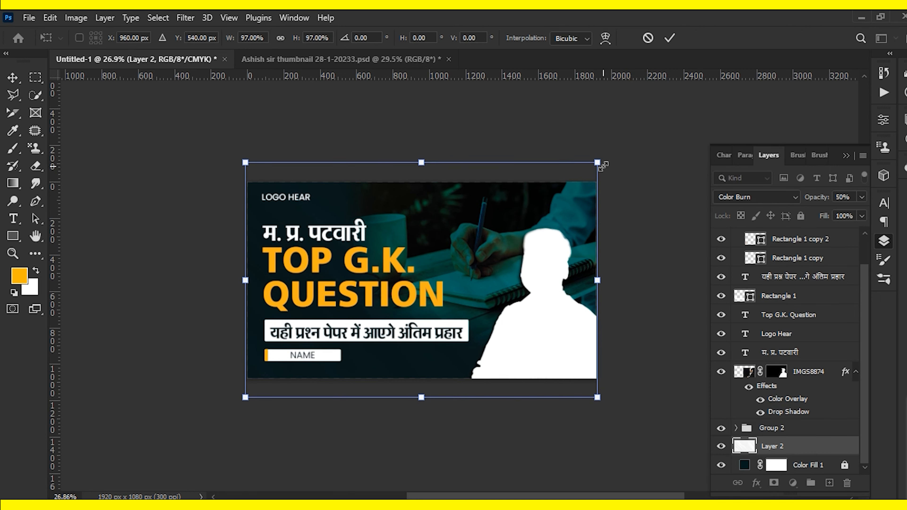
{"action": "key", "text": "Return"}
{"action": "left_click", "coordinate": [673, 289]}
{"action": "scroll", "coordinate": [314, 252], "scroll_direction": "up", "scroll_amount": 3}
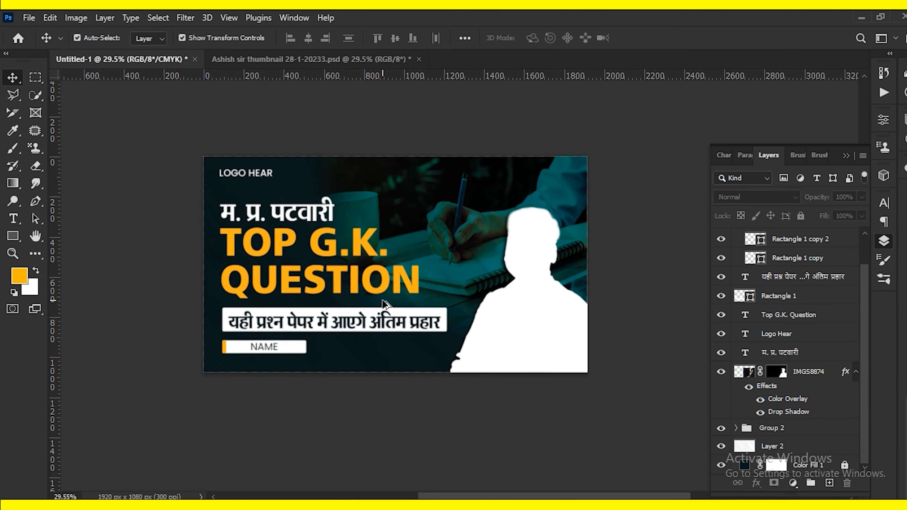
{"action": "scroll", "coordinate": [384, 304], "scroll_direction": "up", "scroll_amount": 1}
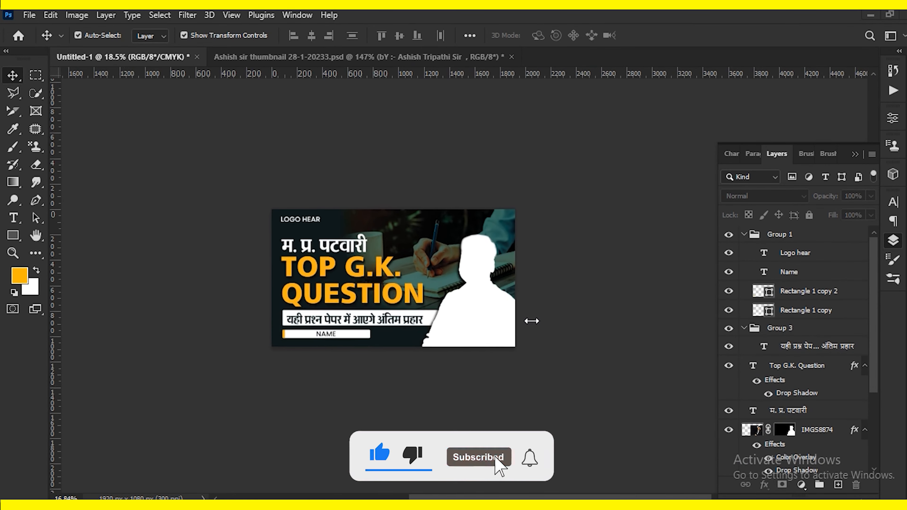
{"action": "scroll", "coordinate": [253, 234], "scroll_direction": "up", "scroll_amount": 2}
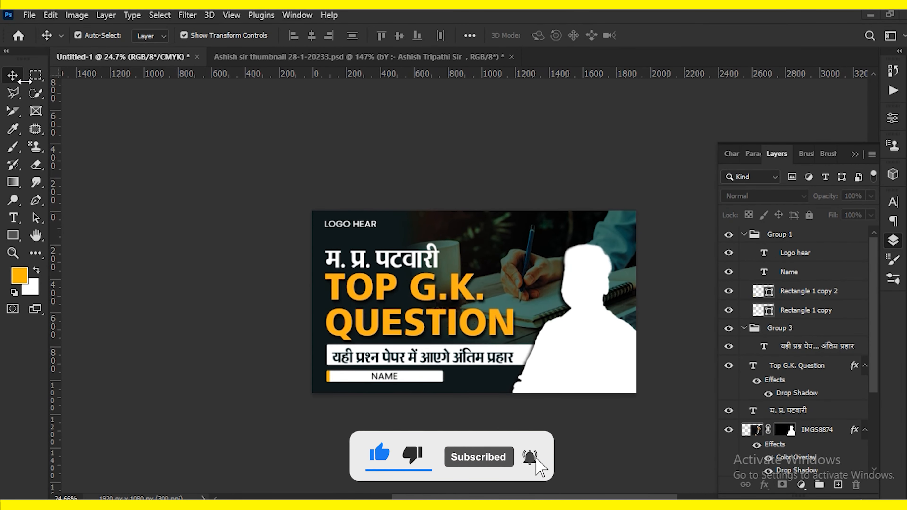
{"action": "scroll", "coordinate": [189, 245], "scroll_direction": "down", "scroll_amount": 1}
{"action": "scroll", "coordinate": [406, 300], "scroll_direction": "up", "scroll_amount": 2}
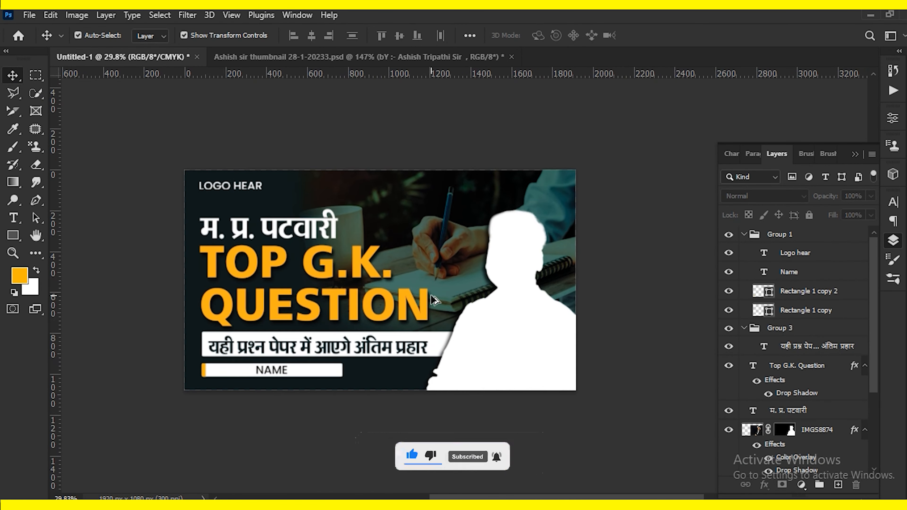